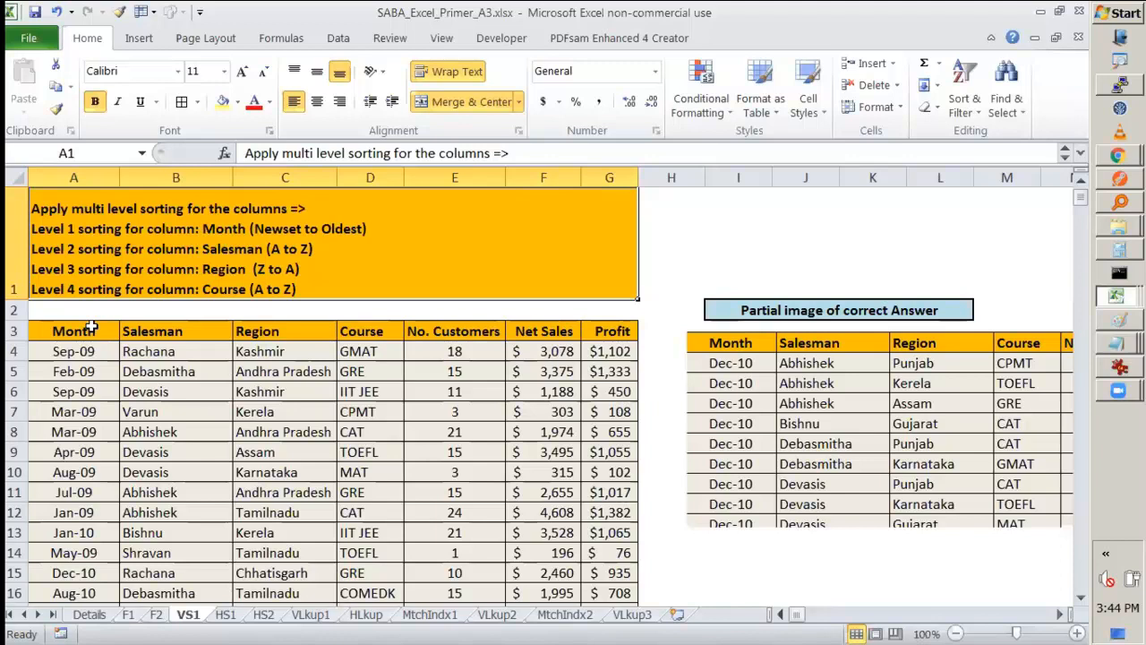
{"action": "left_click", "coordinate": [624, 425]}
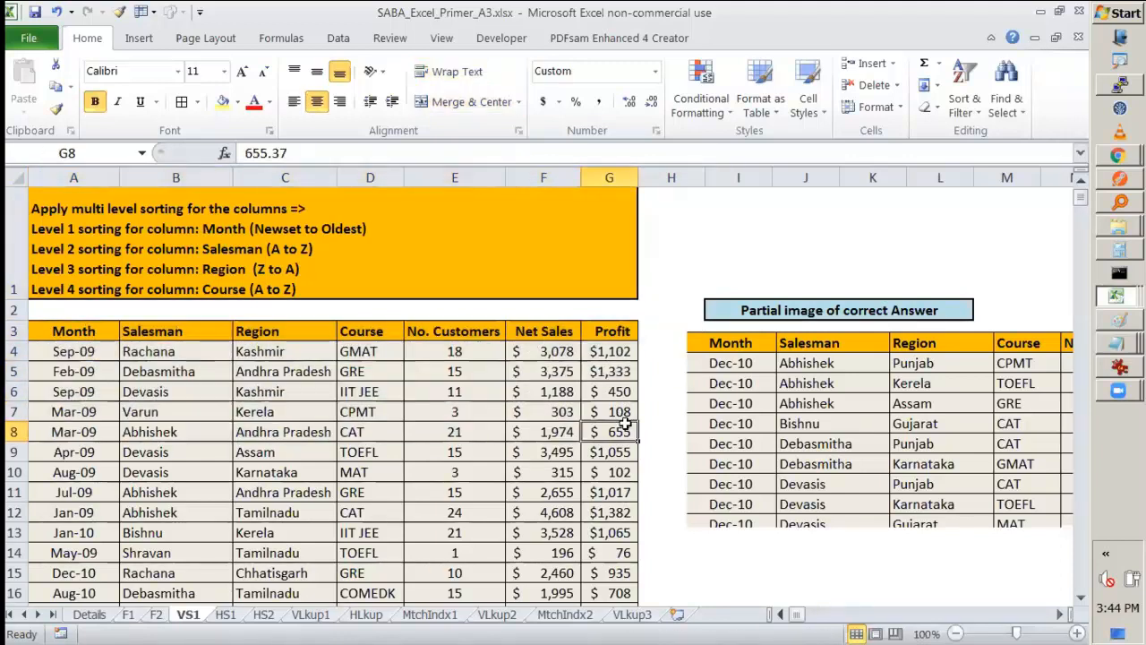
{"action": "mouse_move", "coordinate": [88, 267]}
{"action": "left_mouse_down"}
{"action": "mouse_move", "coordinate": [70, 390]}
{"action": "mouse_move", "coordinate": [98, 374]}
{"action": "left_mouse_up"}
{"action": "mouse_move", "coordinate": [184, 271]}
{"action": "left_mouse_down"}
{"action": "mouse_move", "coordinate": [169, 384]}
{"action": "mouse_move", "coordinate": [206, 392]}
{"action": "left_mouse_up"}
{"action": "mouse_move", "coordinate": [299, 269]}
{"action": "left_mouse_down"}
{"action": "mouse_move", "coordinate": [296, 428]}
{"action": "mouse_move", "coordinate": [328, 421]}
{"action": "left_mouse_up"}
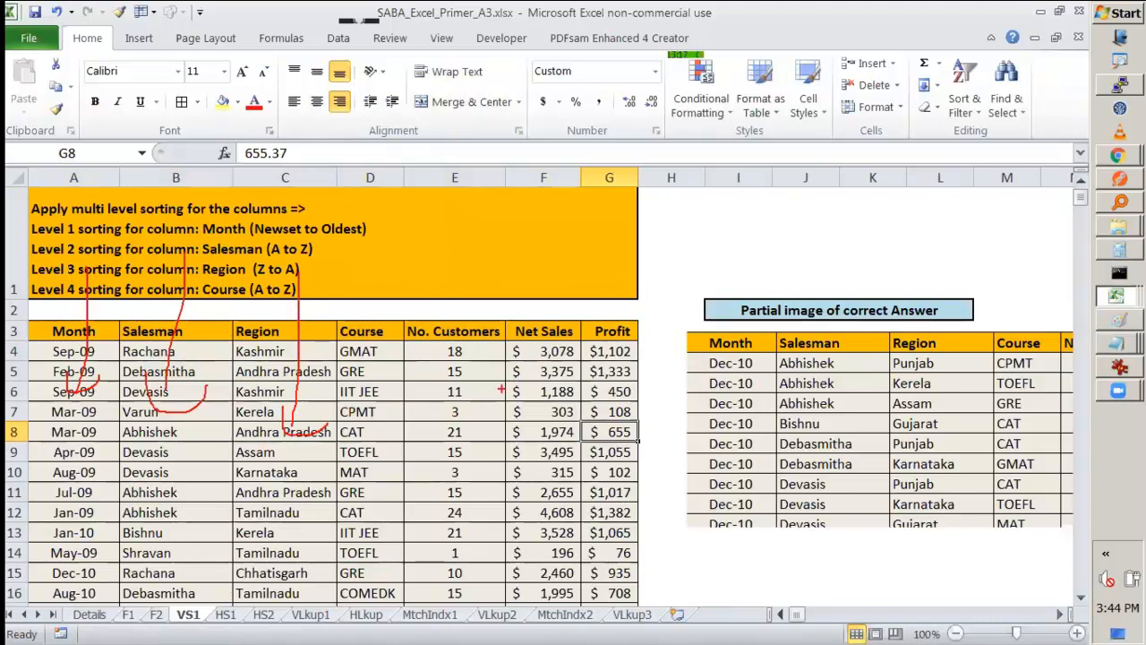
{"action": "key", "text": "Escape"}
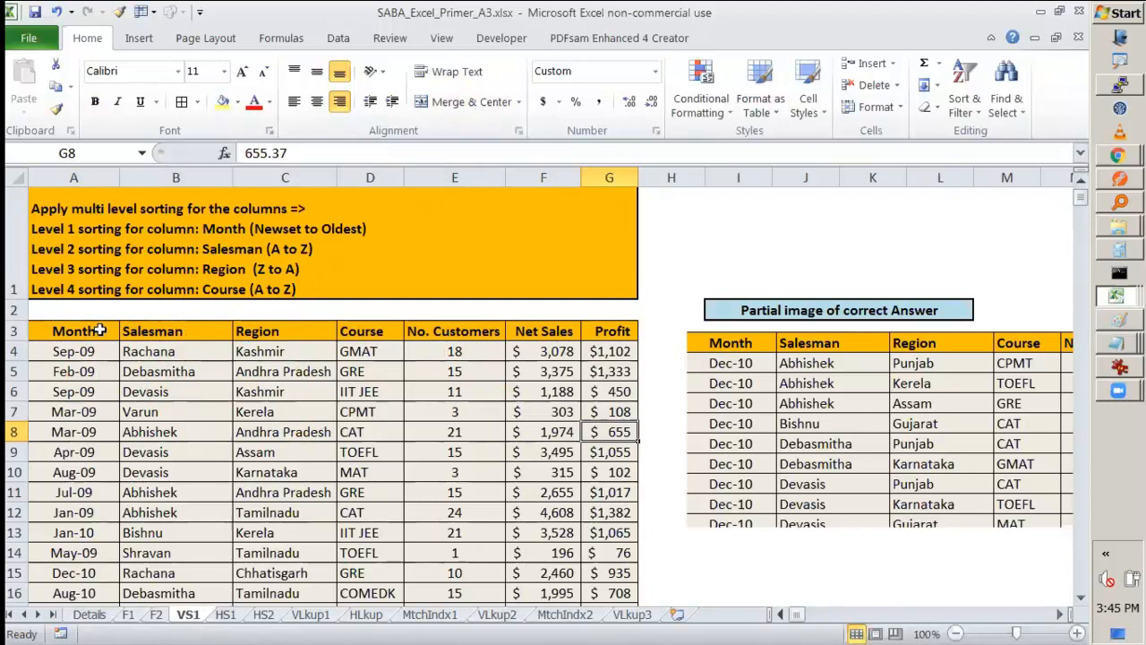
- Turn on filtering for the table's header row and sort the Salesman column A to Z
{"action": "left_click", "coordinate": [177, 331]}
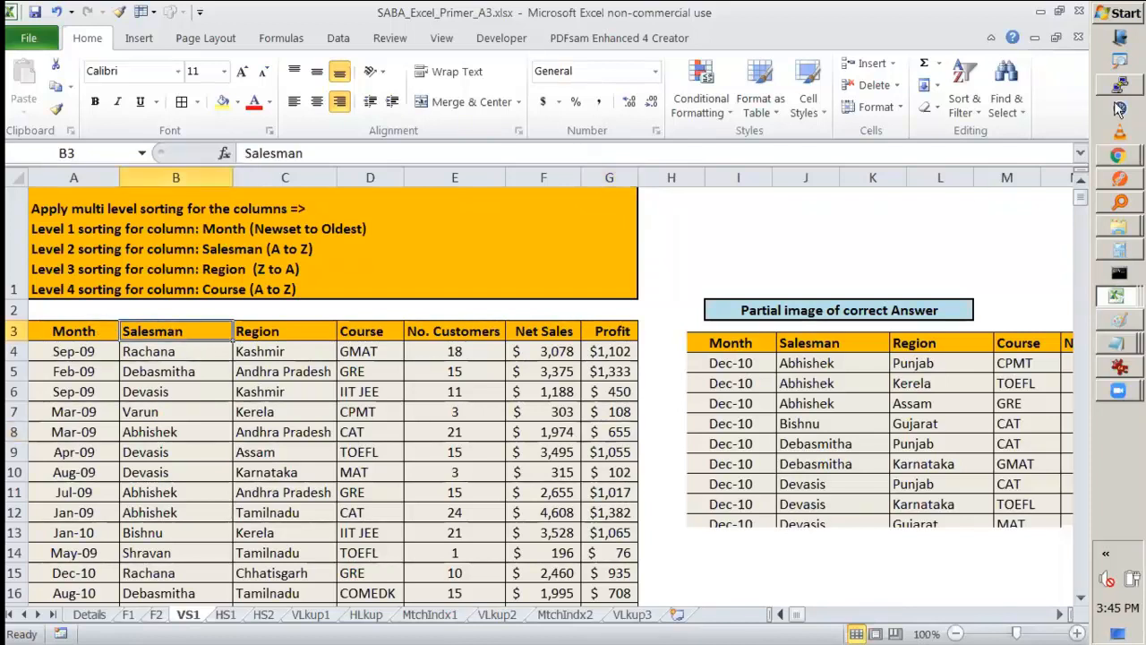
{"action": "left_click", "coordinate": [967, 106]}
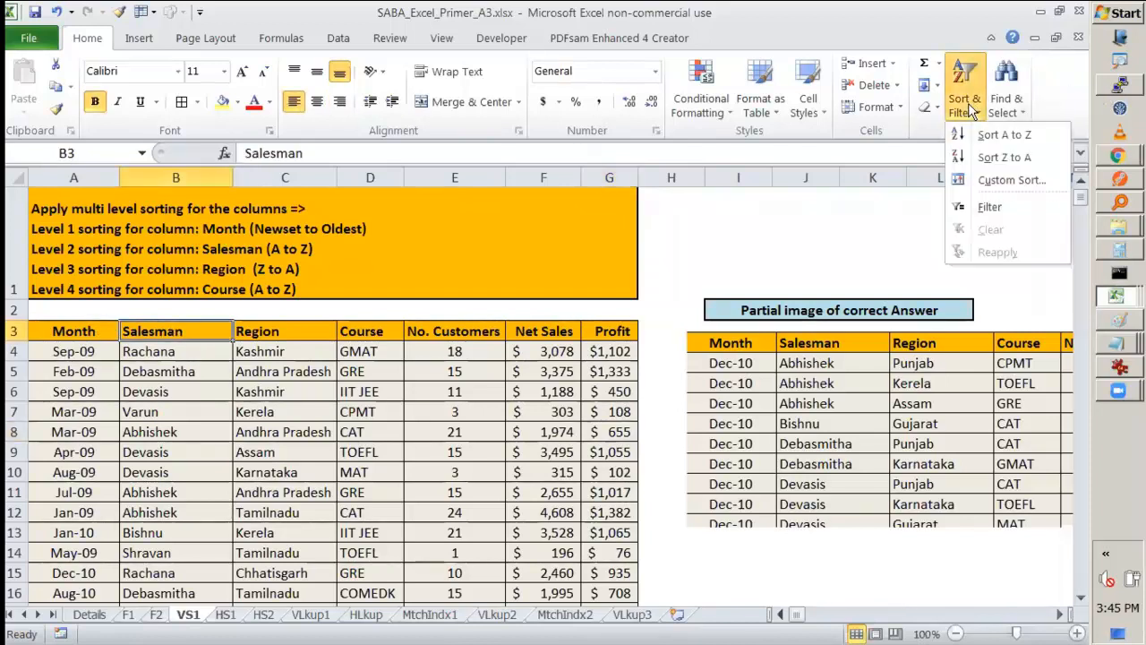
{"action": "left_click", "coordinate": [986, 207]}
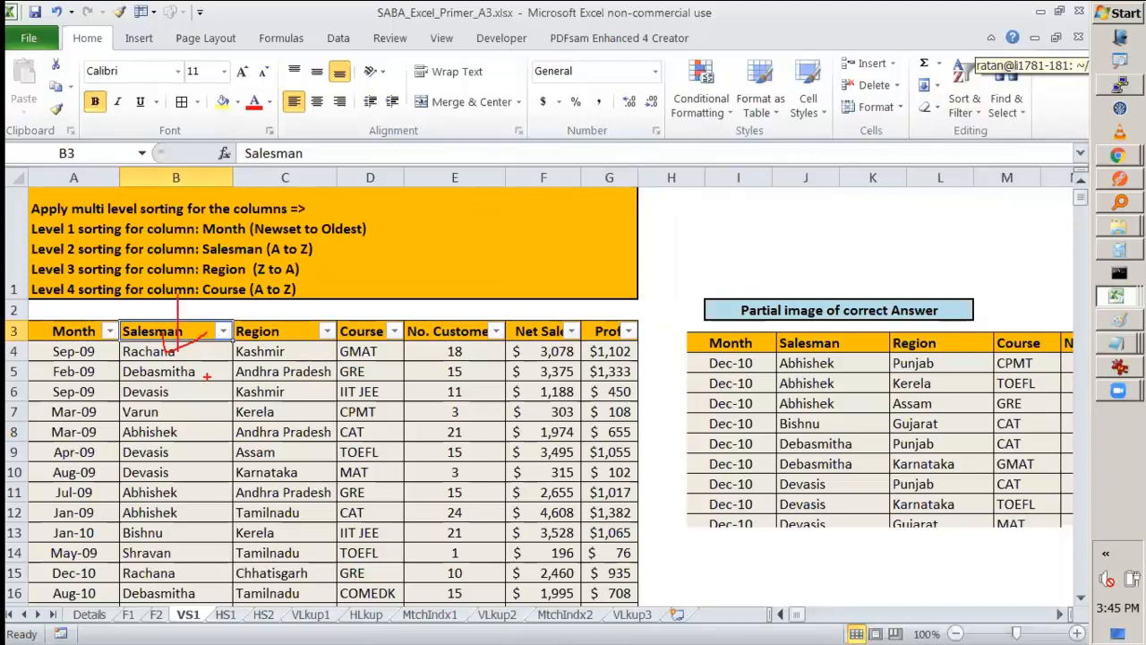
{"action": "left_click", "coordinate": [224, 332]}
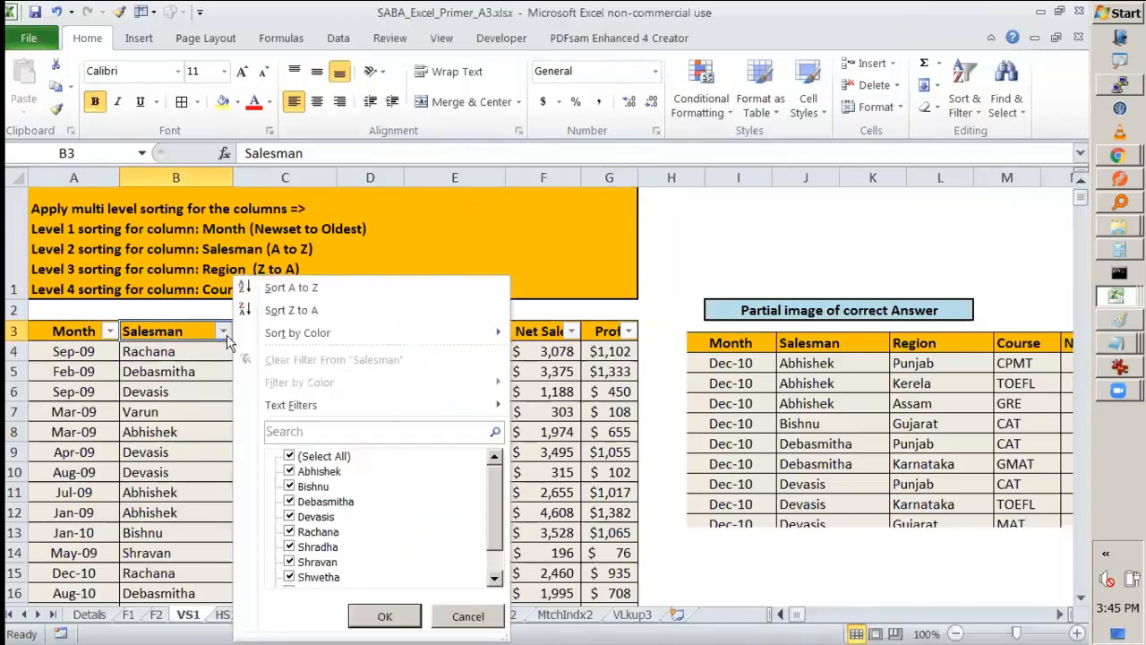
{"action": "left_click", "coordinate": [355, 289]}
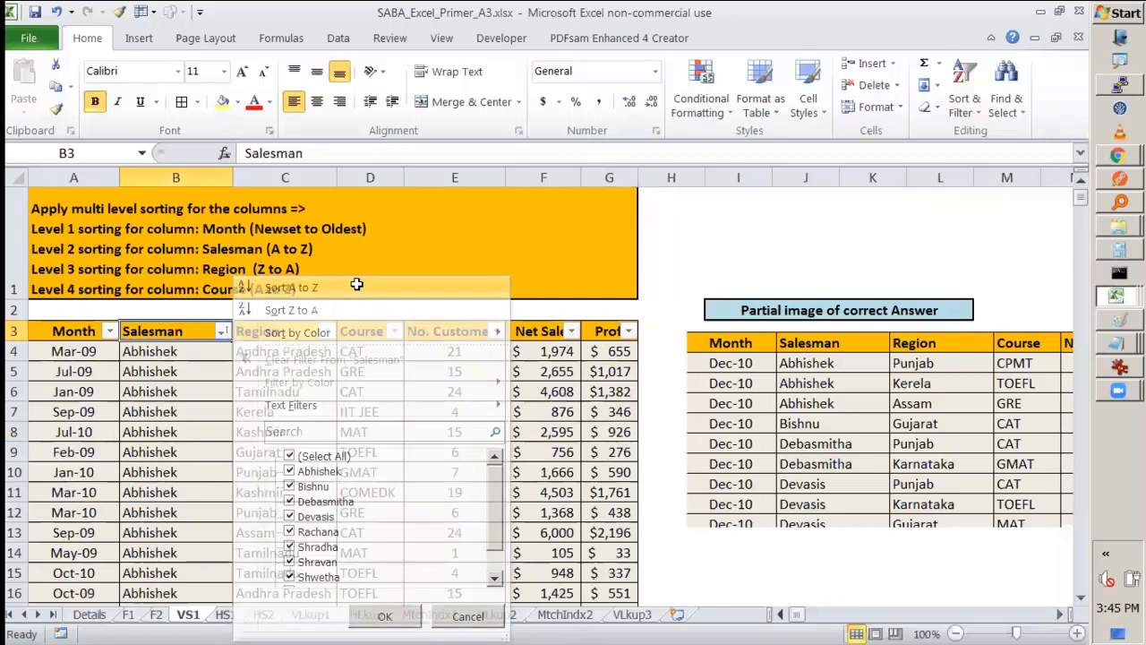
{"action": "left_click_drag", "start_coordinate": [187, 329], "coordinate": [194, 429]}
{"action": "left_click_drag", "start_coordinate": [302, 377], "coordinate": [400, 377]}
{"action": "left_click_drag", "start_coordinate": [445, 383], "coordinate": [640, 391]}
{"action": "left_click_drag", "start_coordinate": [320, 424], "coordinate": [430, 432]}
{"action": "key", "text": "Escape"}
- Undo the A to Z sort of the Salesman column
{"action": "key", "text": "ctrl+z"}
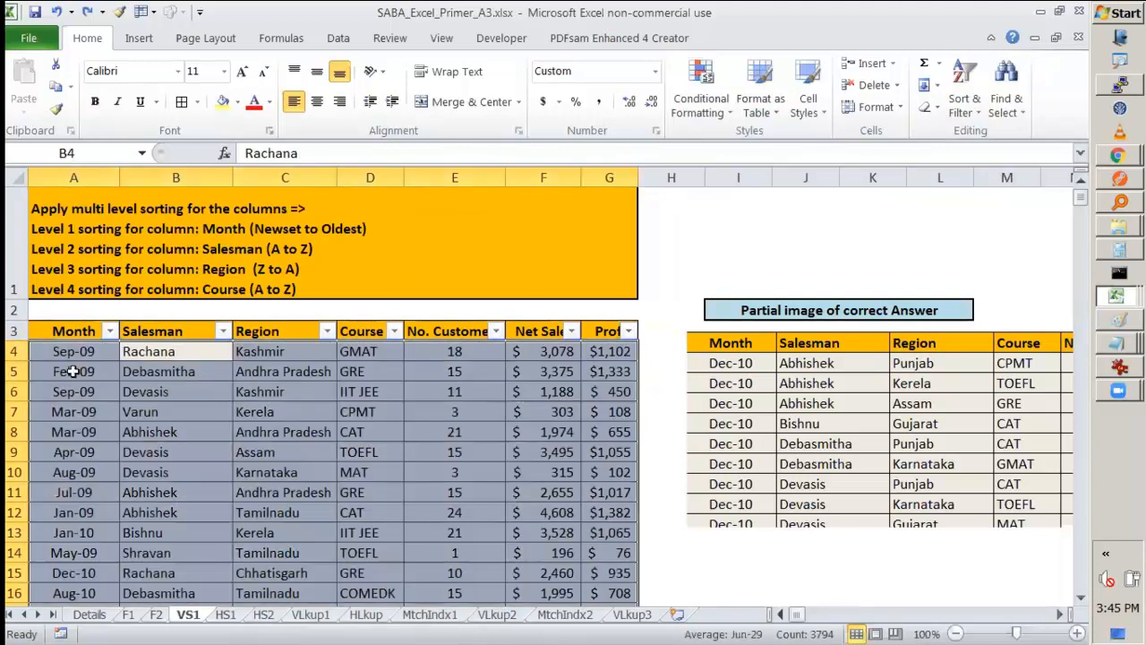
{"action": "left_click", "coordinate": [148, 354]}
{"action": "left_click", "coordinate": [242, 355]}
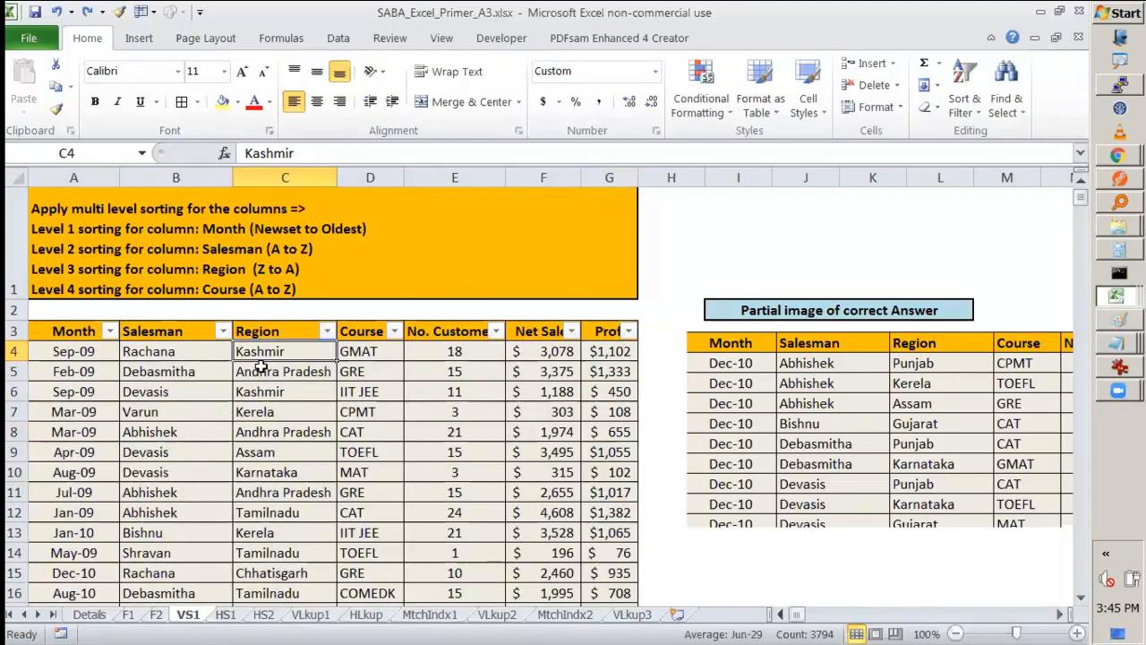
- Sort the Salesman column A to Z again using its header filter
{"action": "left_click", "coordinate": [222, 332]}
{"action": "left_click", "coordinate": [309, 286]}
{"action": "left_click", "coordinate": [305, 424]}
{"action": "left_click", "coordinate": [199, 354]}
{"action": "left_click", "coordinate": [267, 354]}
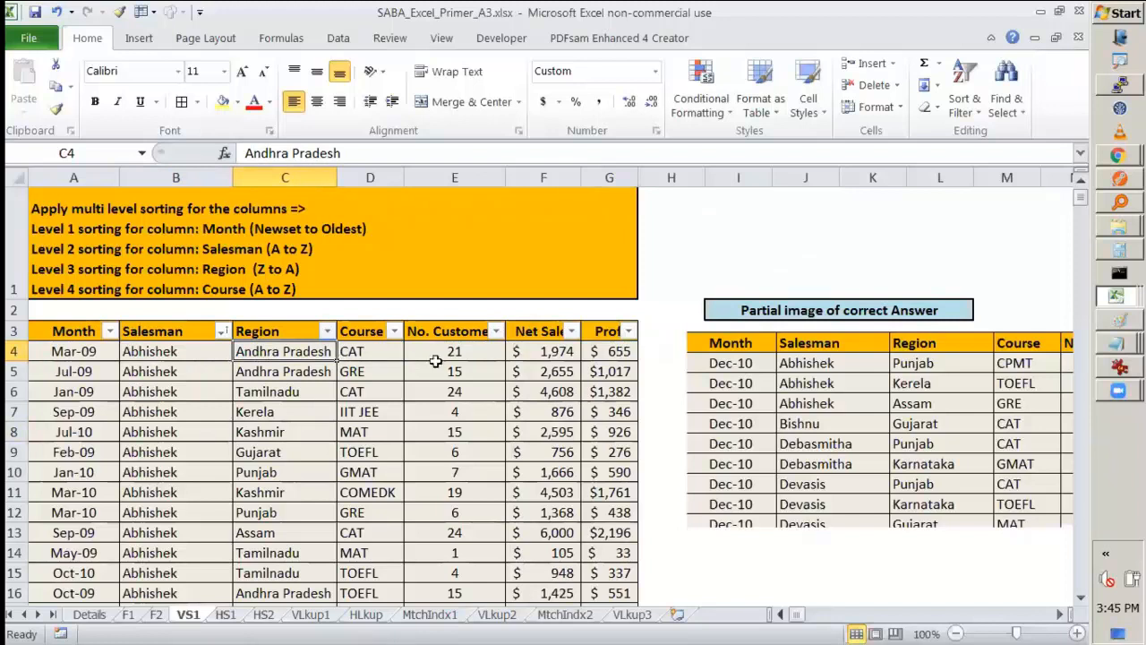
{"action": "left_click_drag", "start_coordinate": [67, 302], "coordinate": [57, 378]}
{"action": "left_click_drag", "start_coordinate": [306, 304], "coordinate": [314, 410]}
{"action": "left_click_drag", "start_coordinate": [410, 318], "coordinate": [423, 405]}
{"action": "left_click_drag", "start_coordinate": [535, 353], "coordinate": [573, 412]}
{"action": "mouse_move", "coordinate": [181, 310]}
{"action": "left_mouse_down"}
{"action": "mouse_move", "coordinate": [239, 299]}
{"action": "mouse_move", "coordinate": [231, 324]}
{"action": "left_mouse_up"}
{"action": "mouse_move", "coordinate": [184, 360]}
{"action": "left_mouse_down"}
{"action": "mouse_move", "coordinate": [178, 424]}
{"action": "mouse_move", "coordinate": [200, 394]}
{"action": "left_mouse_up"}
{"action": "key", "text": "e"}
{"action": "left_click_drag", "start_coordinate": [231, 313], "coordinate": [220, 347]}
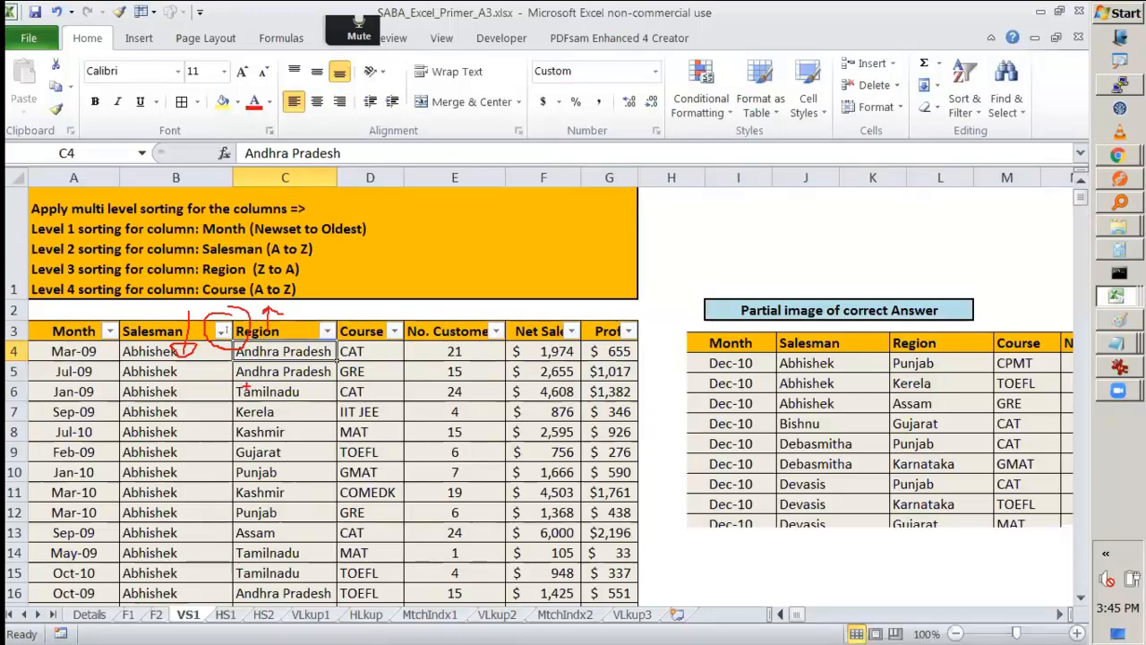
{"action": "key", "text": "Escape"}
{"action": "key", "text": "ctrl+2"}
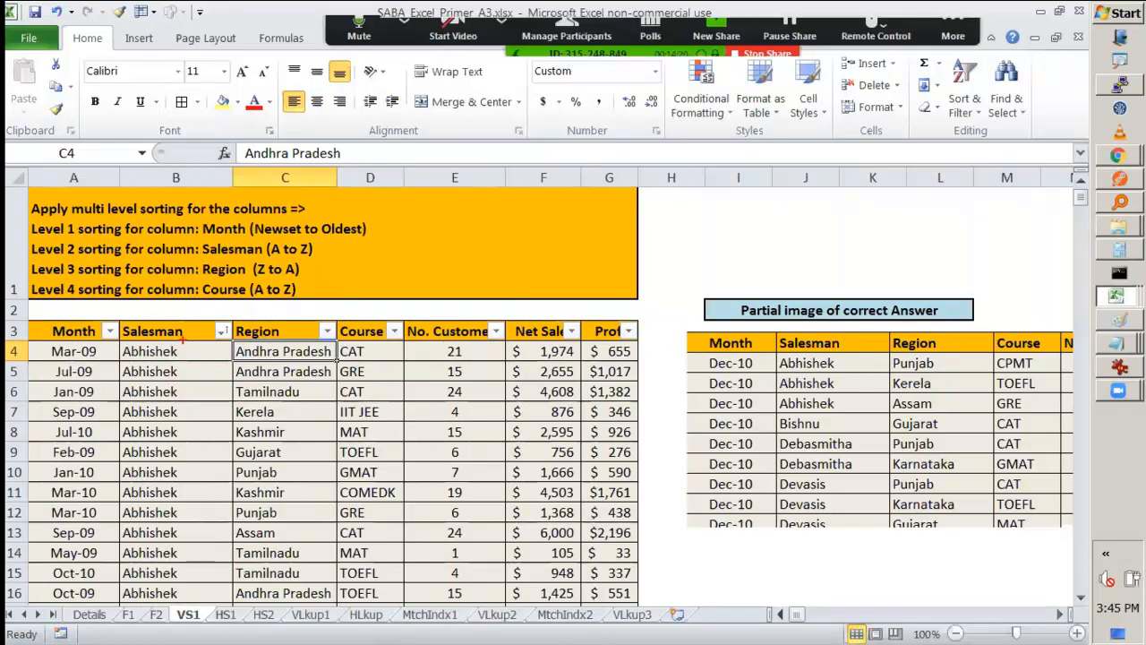
{"action": "mouse_move", "coordinate": [205, 311]}
{"action": "left_mouse_down"}
{"action": "mouse_move", "coordinate": [193, 367]}
{"action": "mouse_move", "coordinate": [215, 371]}
{"action": "mouse_move", "coordinate": [190, 366]}
{"action": "left_mouse_up"}
{"action": "key", "text": "e"}
{"action": "mouse_move", "coordinate": [118, 344]}
{"action": "left_mouse_down"}
{"action": "mouse_move", "coordinate": [118, 546]}
{"action": "mouse_move", "coordinate": [265, 551]}
{"action": "mouse_move", "coordinate": [331, 417]}
{"action": "mouse_move", "coordinate": [326, 344]}
{"action": "mouse_move", "coordinate": [111, 333]}
{"action": "left_mouse_up"}
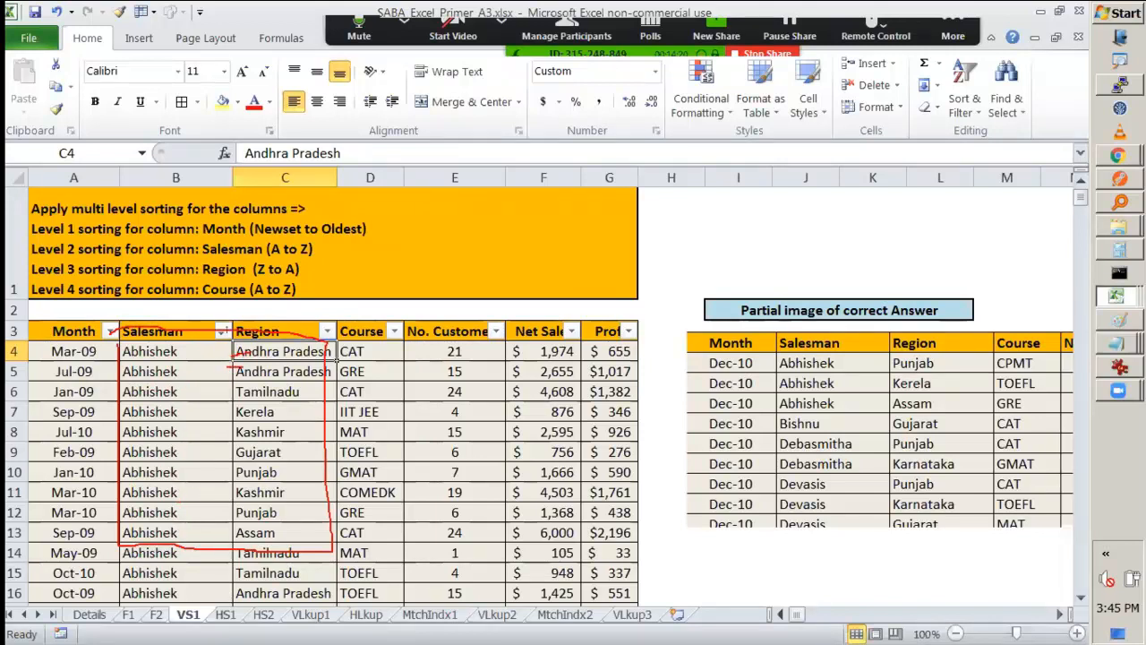
{"action": "key", "text": "e"}
{"action": "left_click_drag", "start_coordinate": [219, 350], "coordinate": [241, 345]}
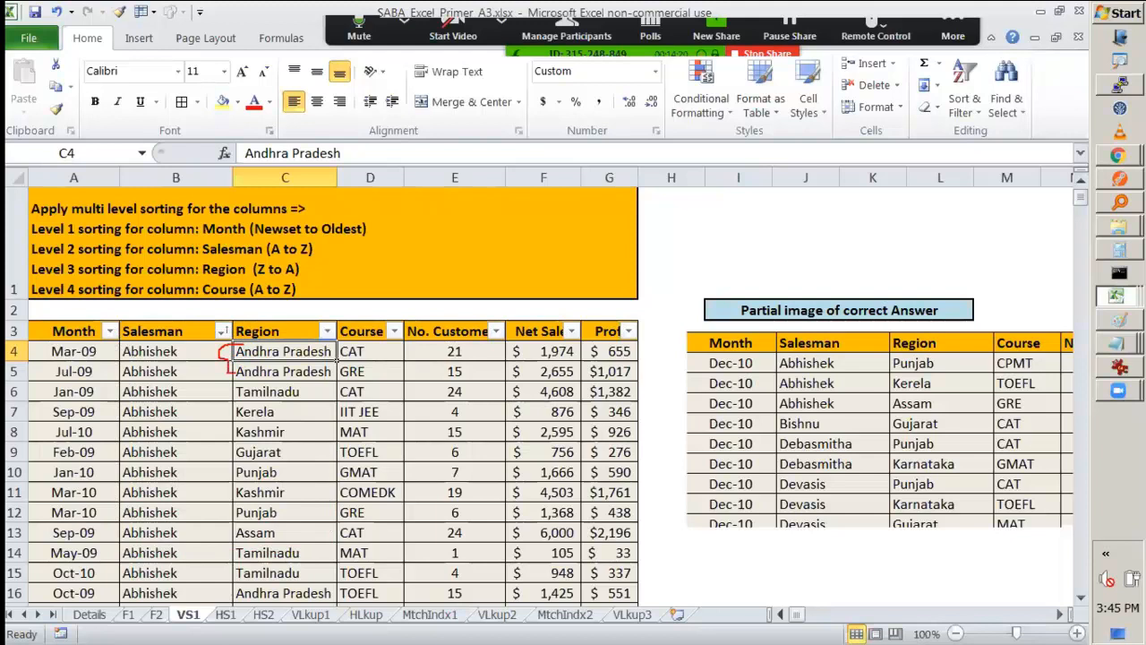
{"action": "mouse_move", "coordinate": [235, 383]}
{"action": "left_mouse_down"}
{"action": "mouse_move", "coordinate": [224, 399]}
{"action": "mouse_move", "coordinate": [237, 405]}
{"action": "mouse_move", "coordinate": [306, 388]}
{"action": "mouse_move", "coordinate": [317, 566]}
{"action": "left_mouse_up"}
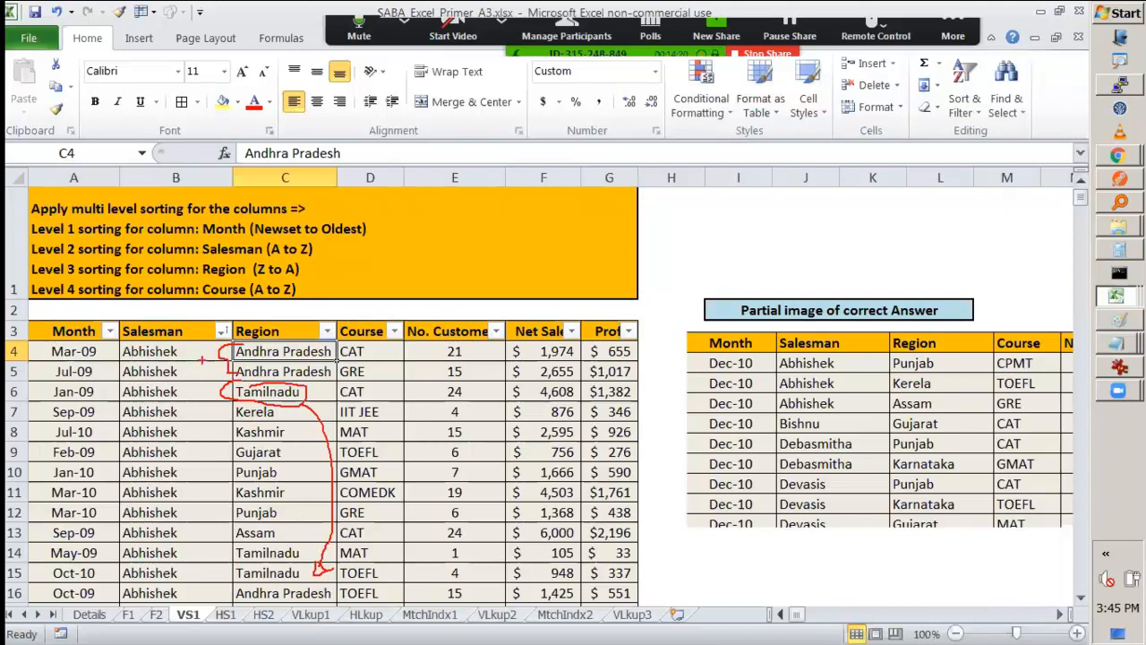
{"action": "key", "text": "e"}
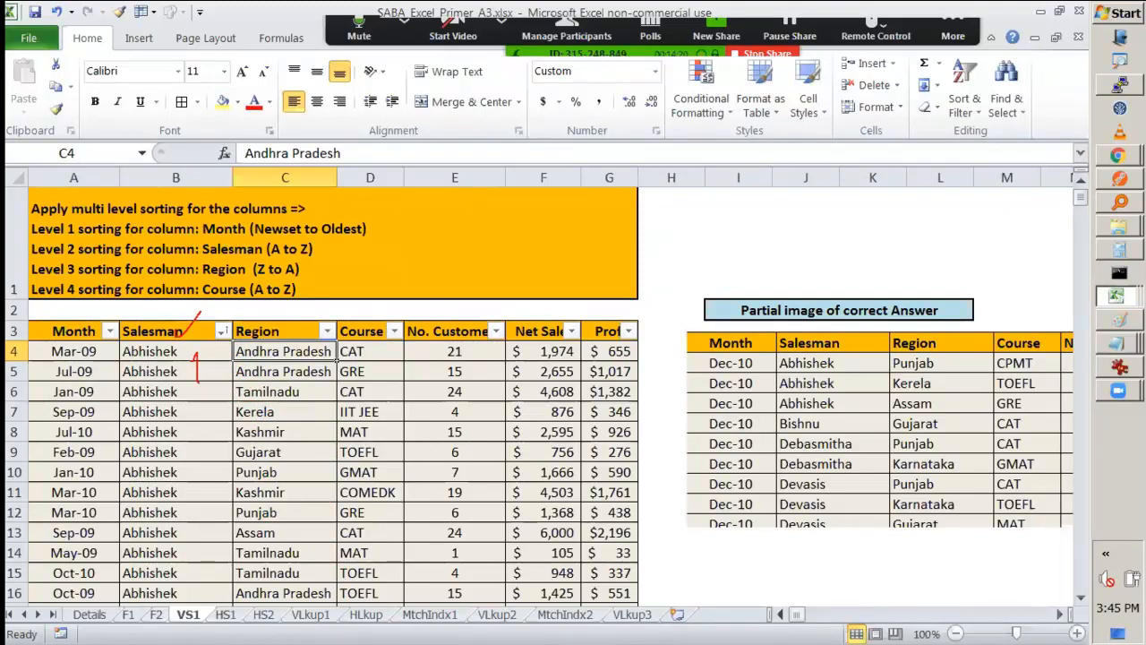
{"action": "left_click_drag", "start_coordinate": [191, 380], "coordinate": [209, 379]}
{"action": "mouse_move", "coordinate": [291, 344]}
{"action": "left_mouse_down"}
{"action": "mouse_move", "coordinate": [252, 317]}
{"action": "mouse_move", "coordinate": [282, 356]}
{"action": "mouse_move", "coordinate": [303, 320]}
{"action": "mouse_move", "coordinate": [329, 352]}
{"action": "left_mouse_up"}
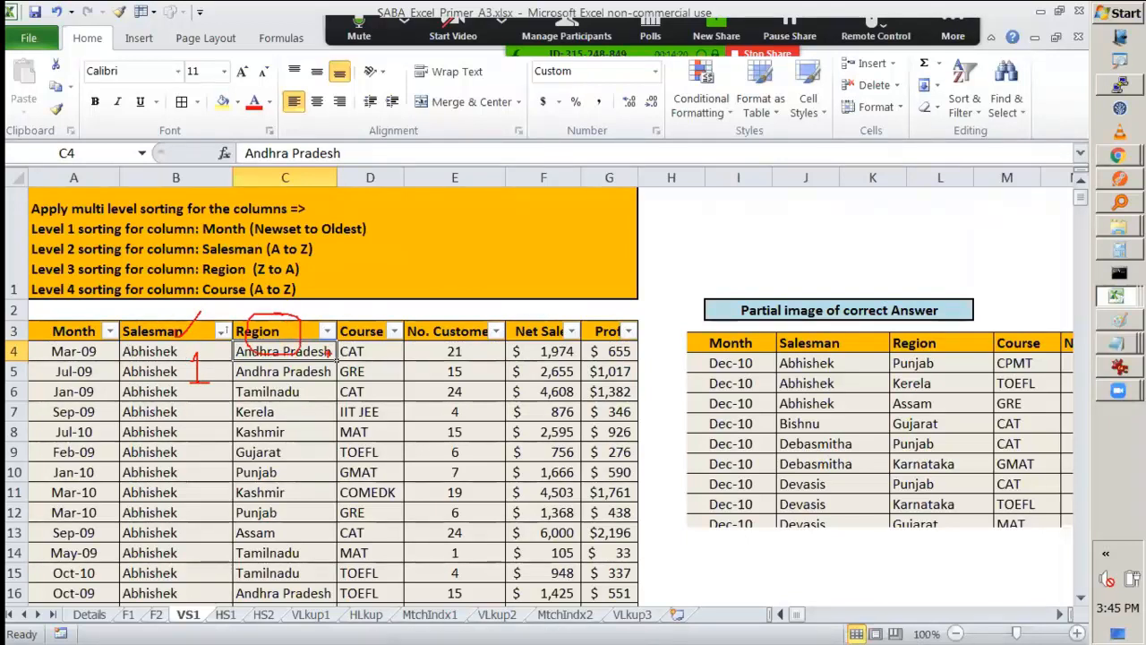
- Sort the Region column A to Z using its header filter
{"action": "left_click", "coordinate": [327, 332]}
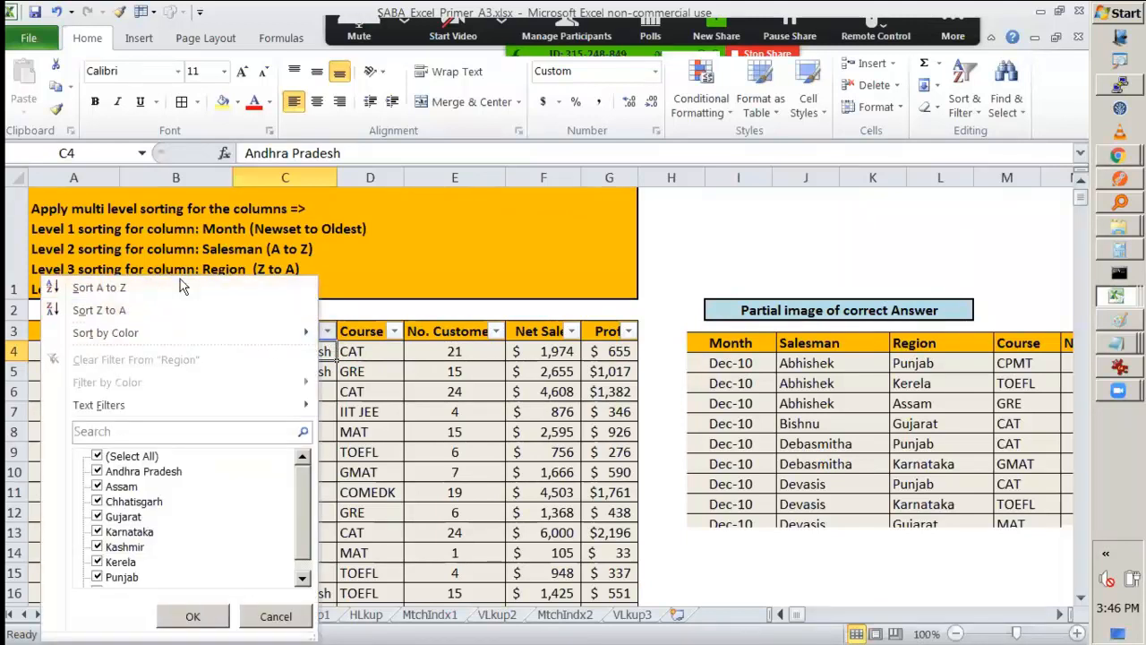
{"action": "left_click", "coordinate": [191, 286]}
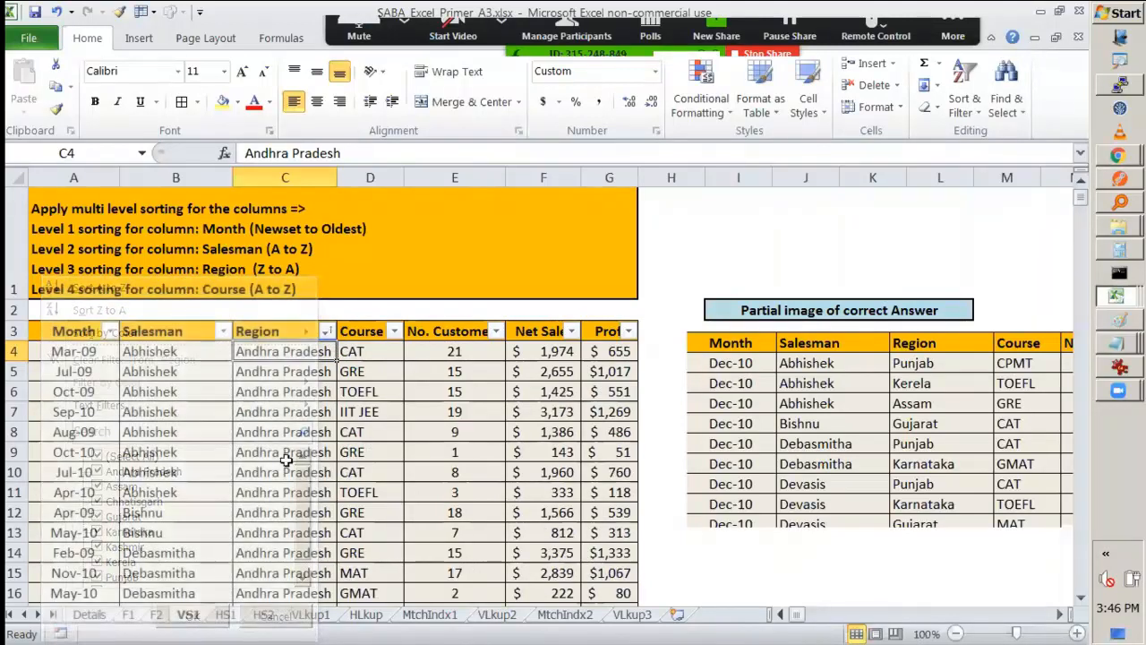
{"action": "left_click_drag", "start_coordinate": [315, 338], "coordinate": [337, 356]}
{"action": "left_click_drag", "start_coordinate": [294, 400], "coordinate": [297, 550]}
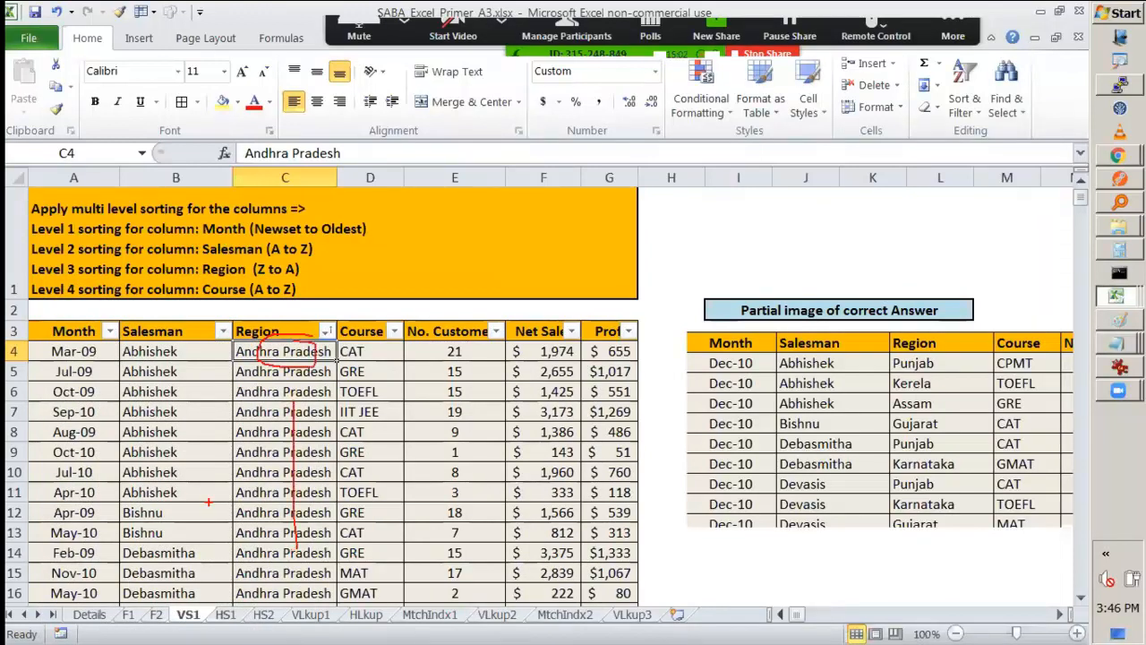
{"action": "left_click_drag", "start_coordinate": [140, 344], "coordinate": [145, 387]}
{"action": "left_click_drag", "start_coordinate": [141, 503], "coordinate": [125, 548]}
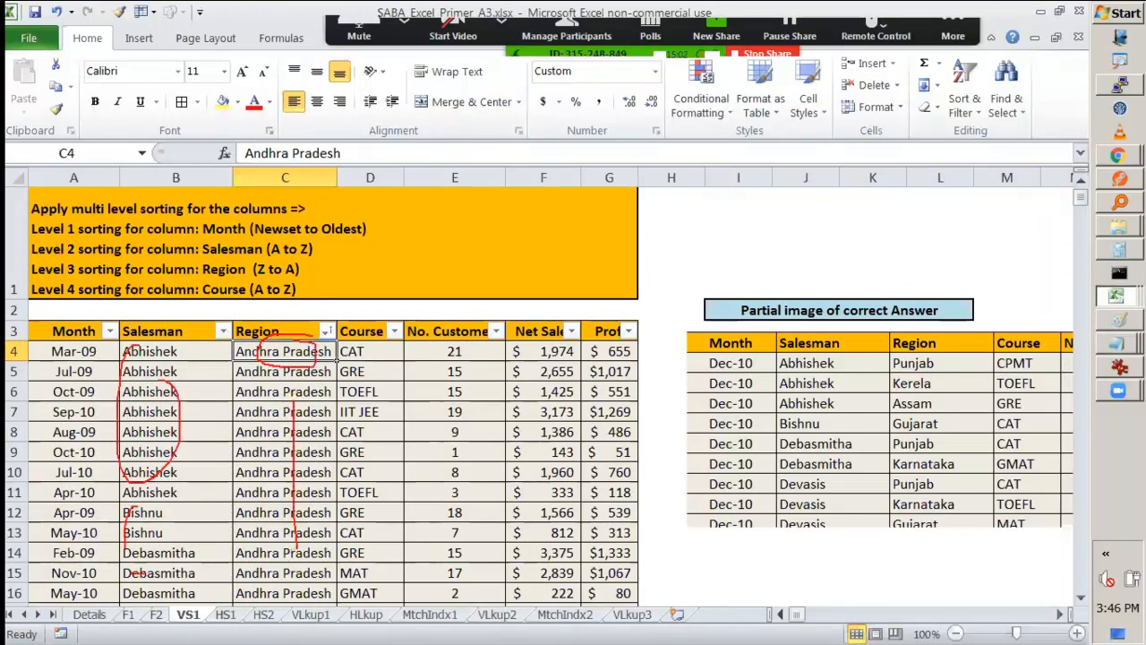
{"action": "key", "text": "e"}
{"action": "mouse_move", "coordinate": [332, 302]}
{"action": "left_mouse_down"}
{"action": "mouse_move", "coordinate": [313, 335]}
{"action": "mouse_move", "coordinate": [333, 301]}
{"action": "left_mouse_up"}
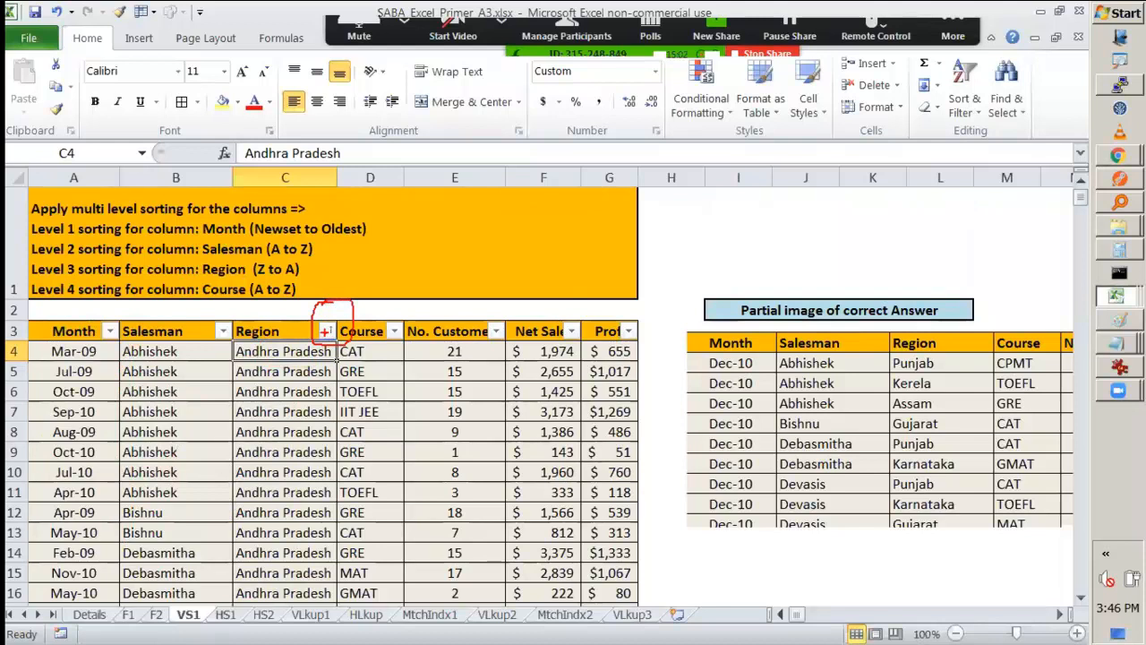
{"action": "left_click_drag", "start_coordinate": [221, 311], "coordinate": [245, 317]}
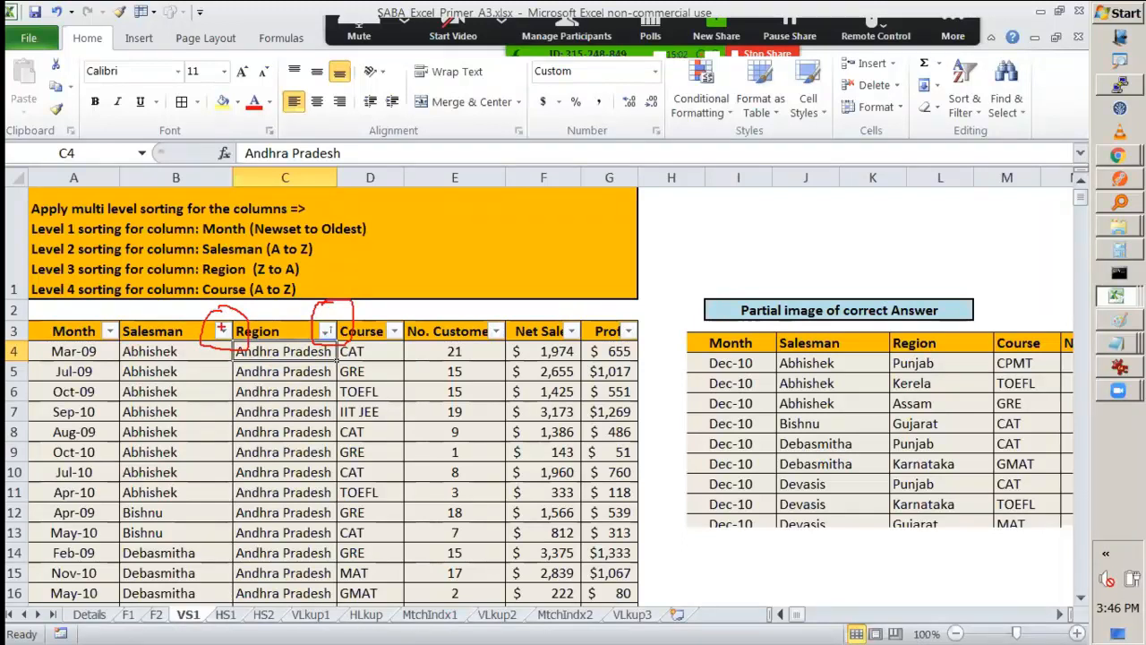
{"action": "key", "text": "e"}
{"action": "mouse_move", "coordinate": [188, 342]}
{"action": "left_mouse_down"}
{"action": "mouse_move", "coordinate": [199, 400]}
{"action": "mouse_move", "coordinate": [190, 461]}
{"action": "left_mouse_up"}
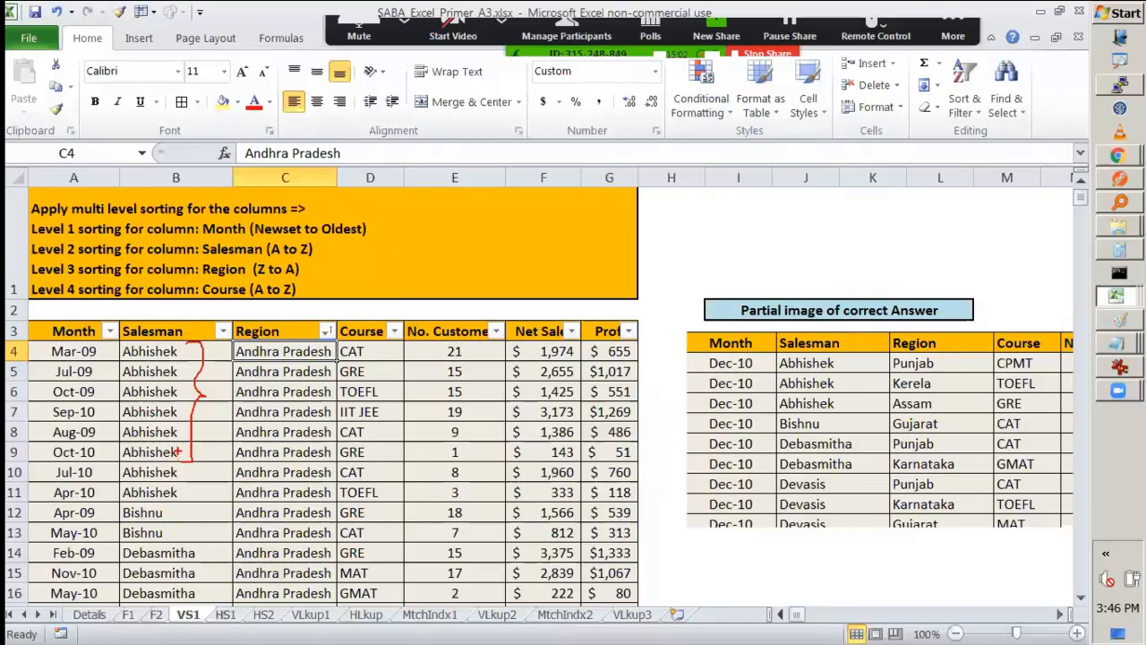
{"action": "key", "text": "Escape"}
- Undo the A to Z sort of the Region column
{"action": "key", "text": "ctrl+z"}
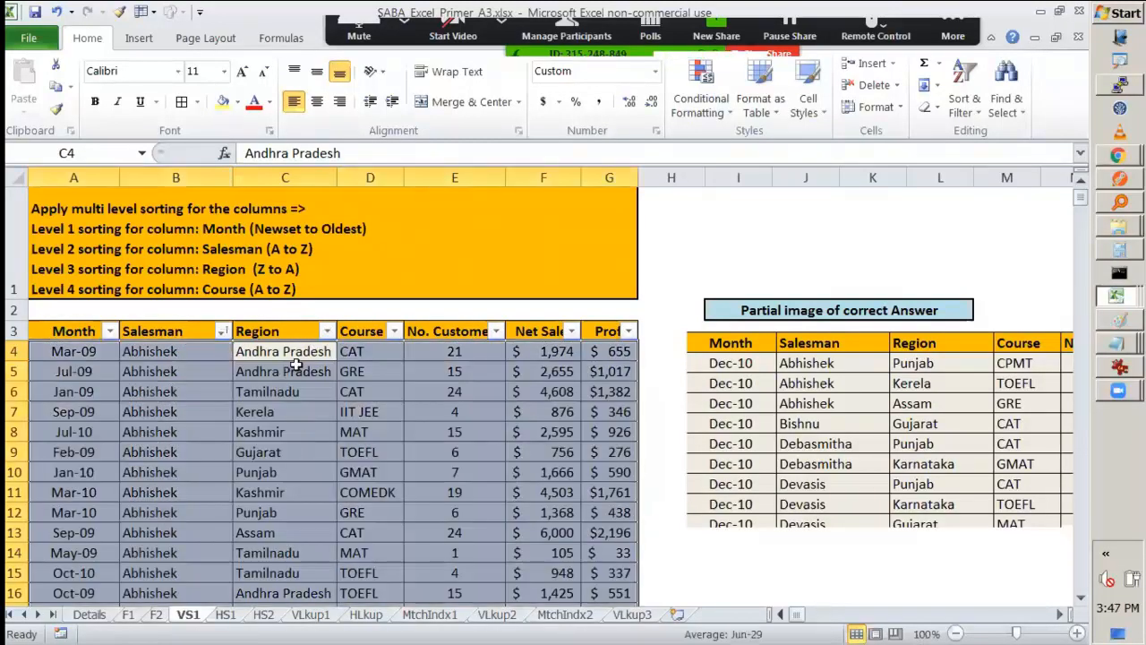
{"action": "left_click", "coordinate": [301, 368]}
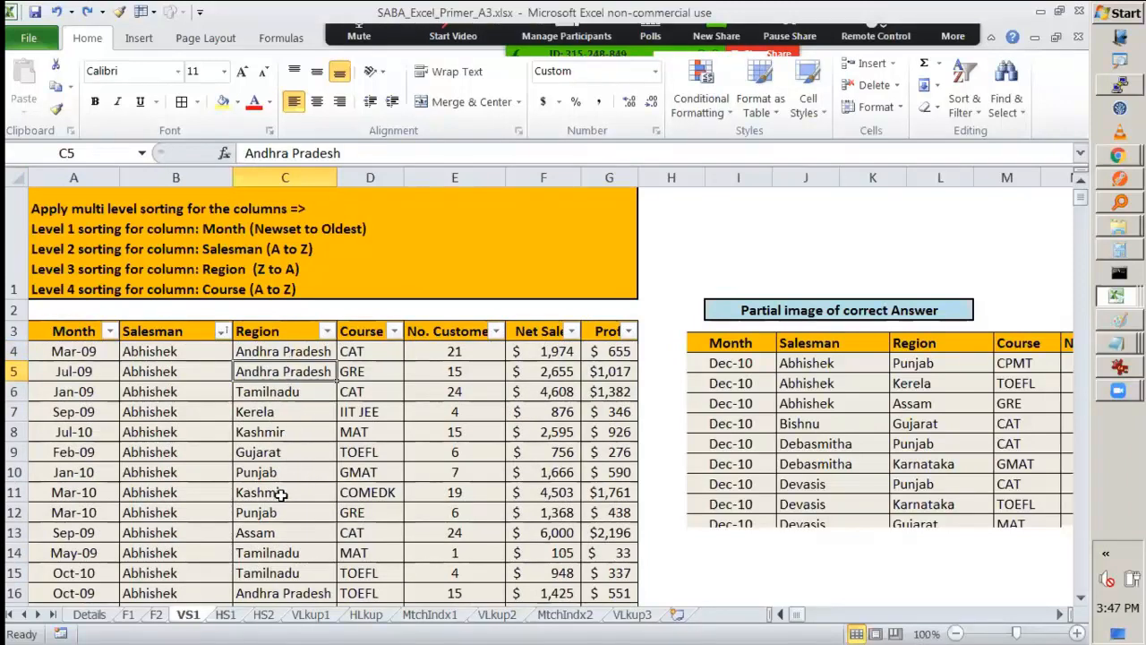
{"action": "left_click", "coordinate": [260, 328]}
{"action": "left_click", "coordinate": [192, 330]}
{"action": "left_click", "coordinate": [326, 331]}
{"action": "left_click", "coordinate": [192, 617]}
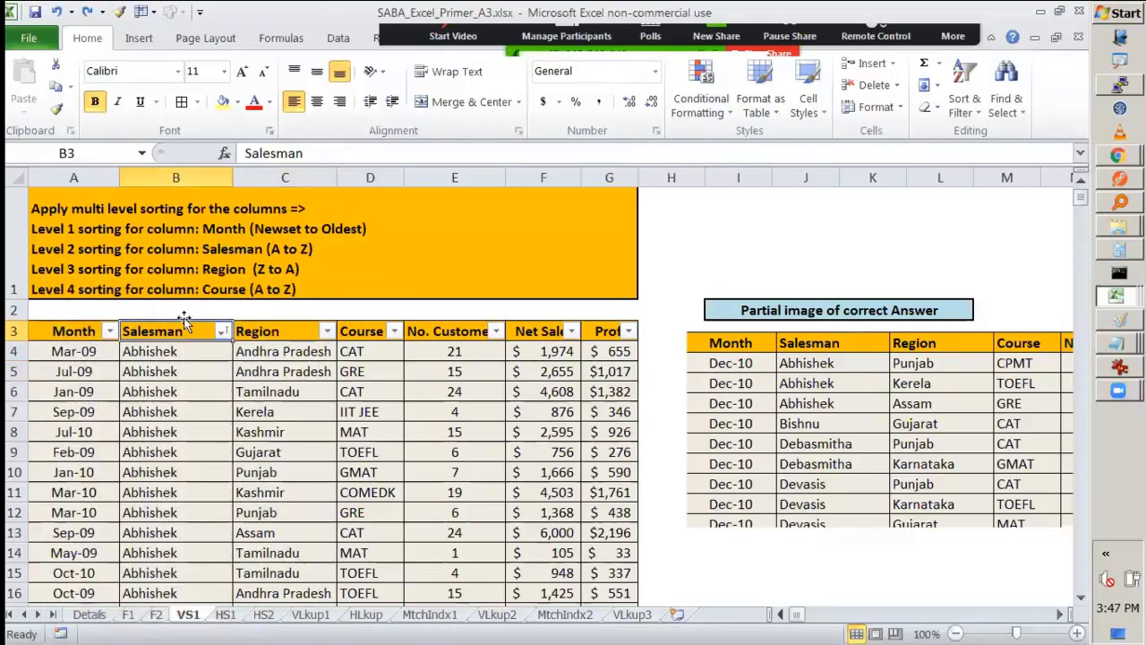
{"action": "left_click", "coordinate": [309, 373]}
{"action": "left_click", "coordinate": [273, 326]}
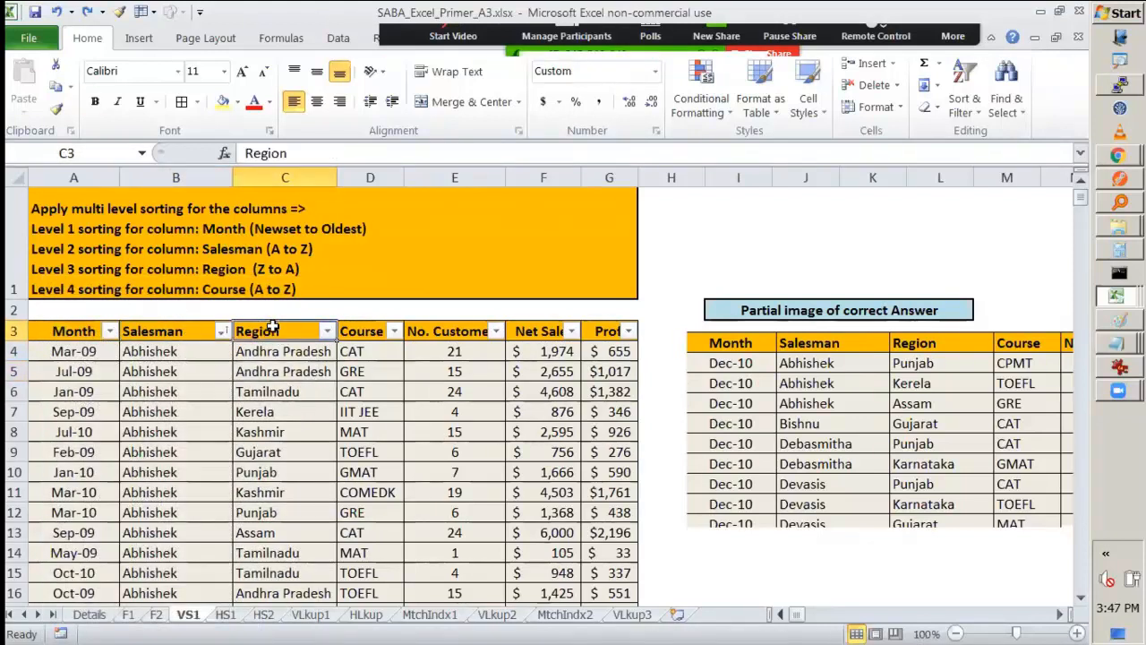
- Undo the Salesman sort and remove the header filters to restore the table's original order
{"action": "key", "text": "ctrl+z"}
{"action": "key", "text": "ctrl+z"}
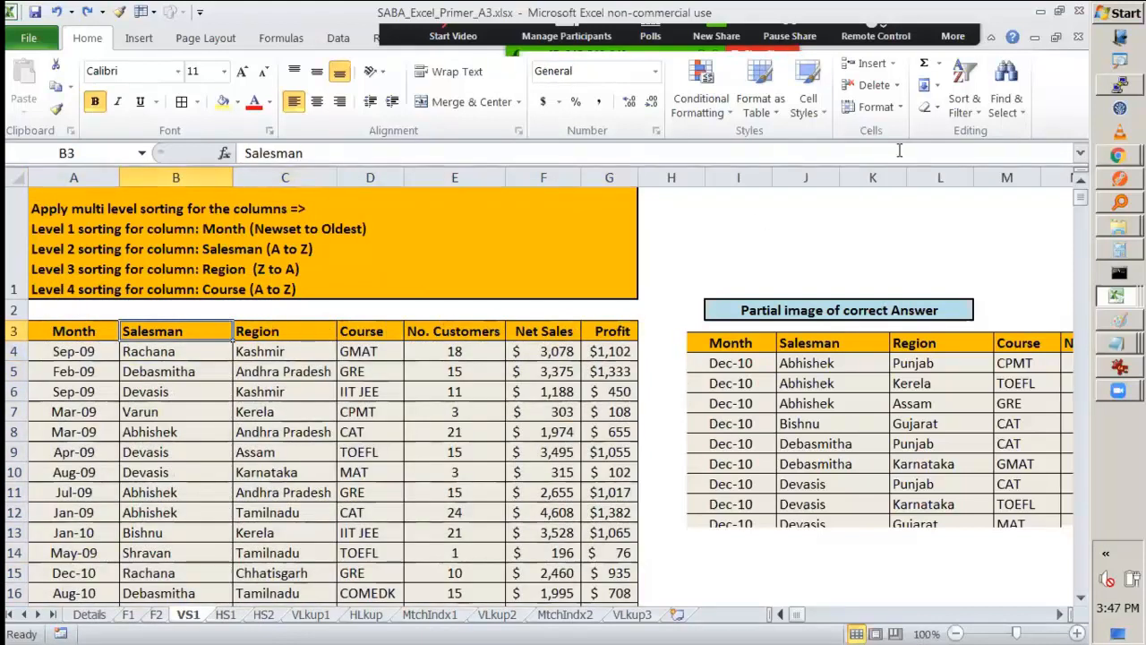
{"action": "left_click", "coordinate": [965, 103]}
{"action": "left_click_drag", "start_coordinate": [1010, 195], "coordinate": [1021, 214]}
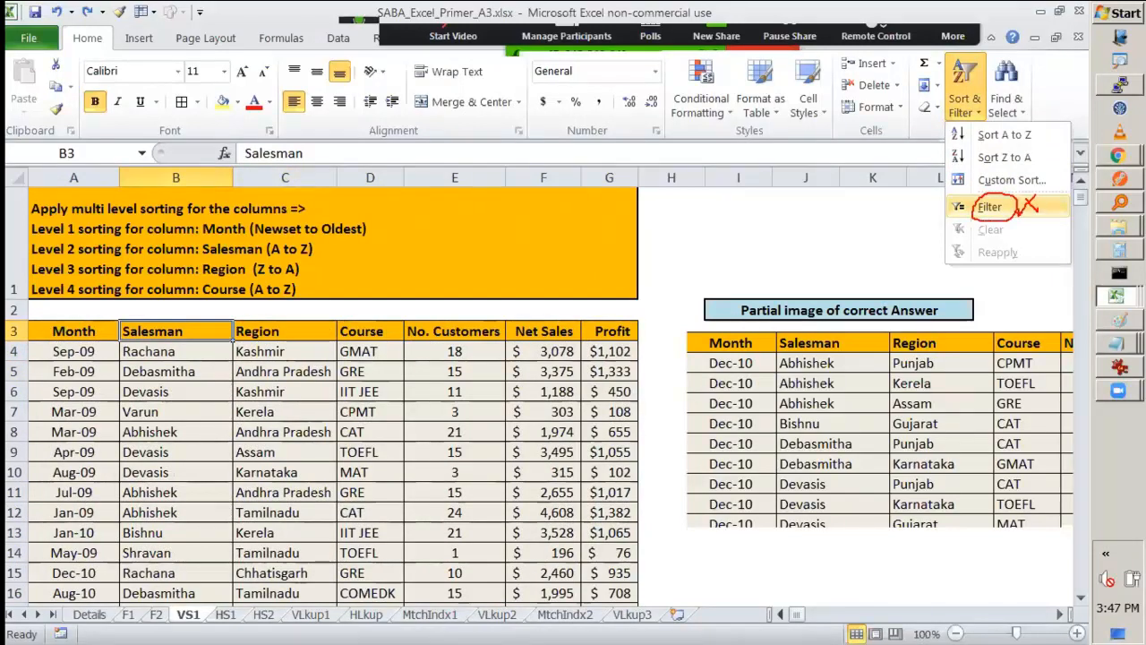
{"action": "mouse_move", "coordinate": [1041, 171]}
{"action": "left_mouse_down"}
{"action": "mouse_move", "coordinate": [975, 170]}
{"action": "mouse_move", "coordinate": [972, 184]}
{"action": "left_mouse_up"}
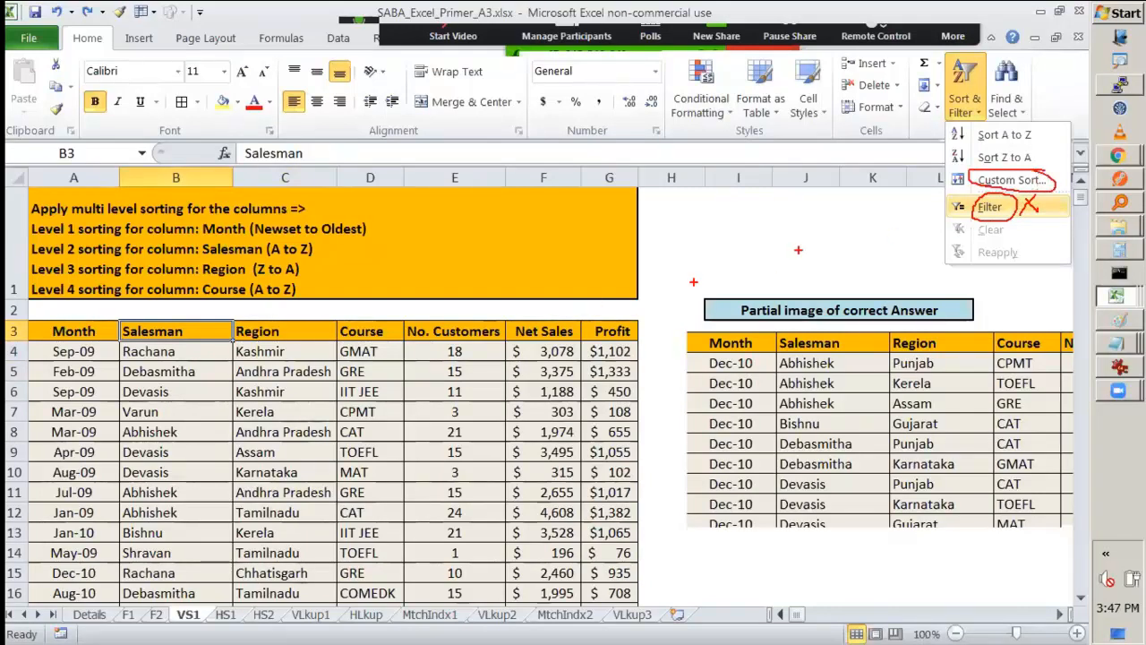
{"action": "left_click_drag", "start_coordinate": [1041, 134], "coordinate": [1054, 128]}
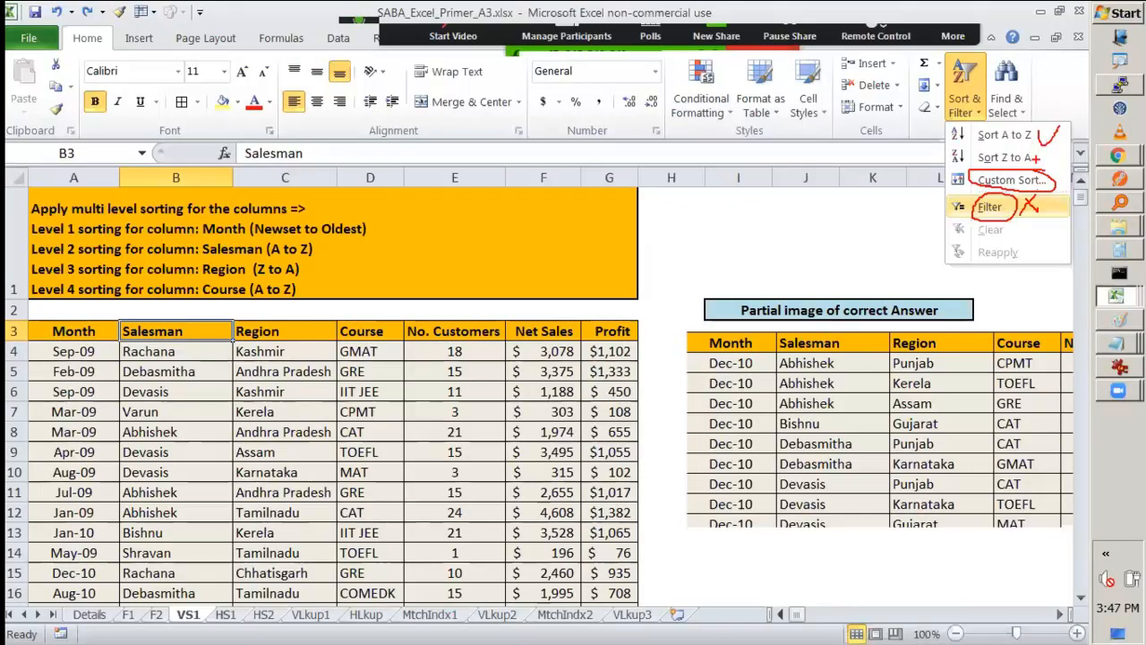
{"action": "key", "text": "Escape"}
- Sort the table by the Salesman column A to Z without header filters
{"action": "left_click", "coordinate": [67, 315]}
{"action": "left_click", "coordinate": [166, 331]}
{"action": "left_click", "coordinate": [971, 108]}
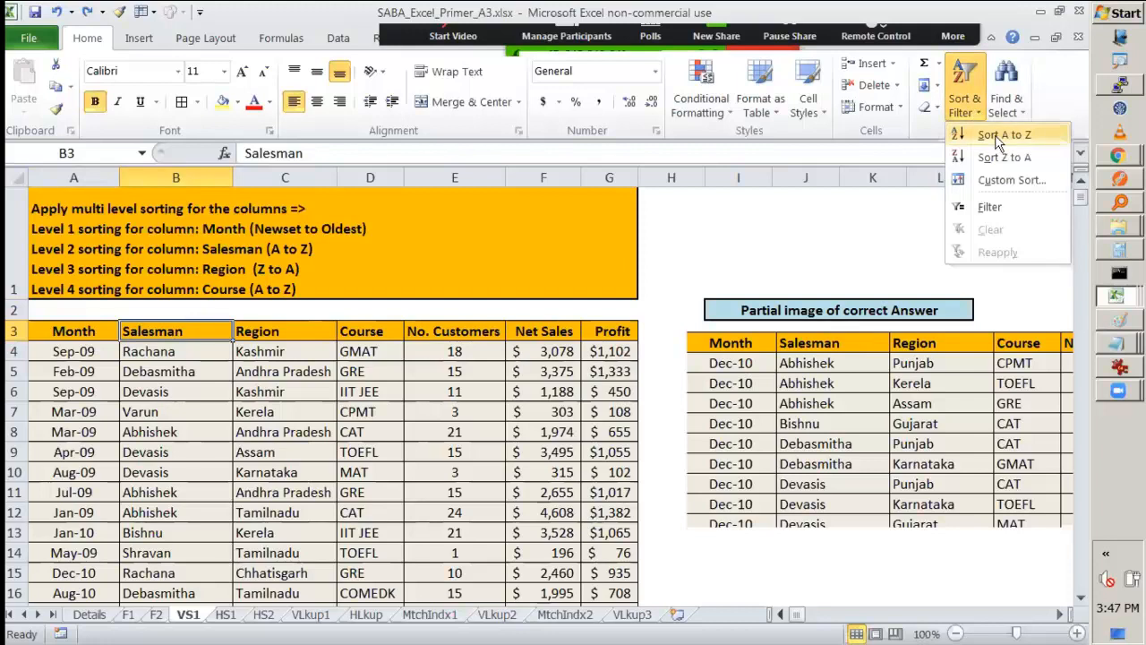
{"action": "left_click", "coordinate": [994, 135]}
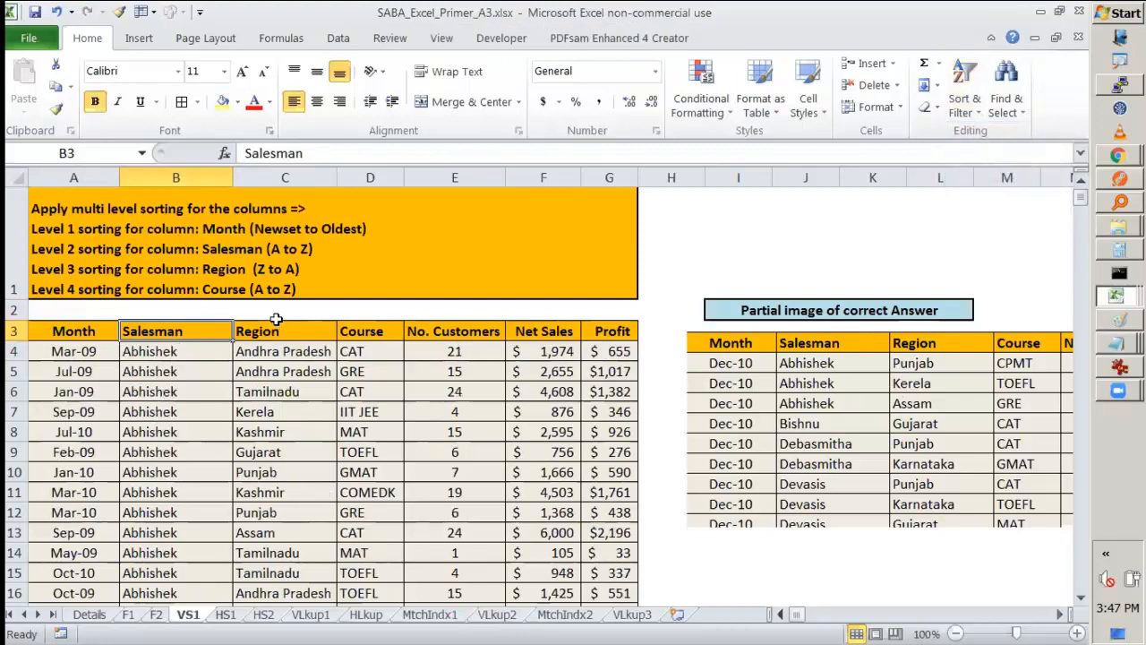
- Undo the Salesman sort and open the custom Sort dialog for the table
{"action": "key", "text": "ctrl+z"}
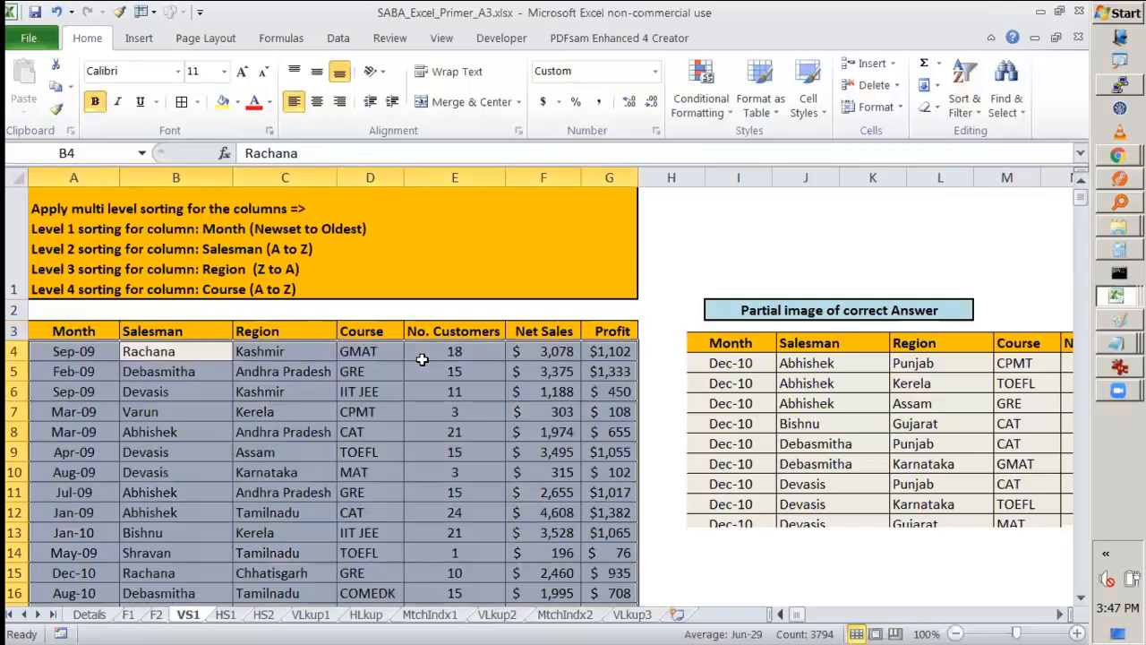
{"action": "left_click", "coordinate": [161, 340]}
{"action": "left_click", "coordinate": [964, 100]}
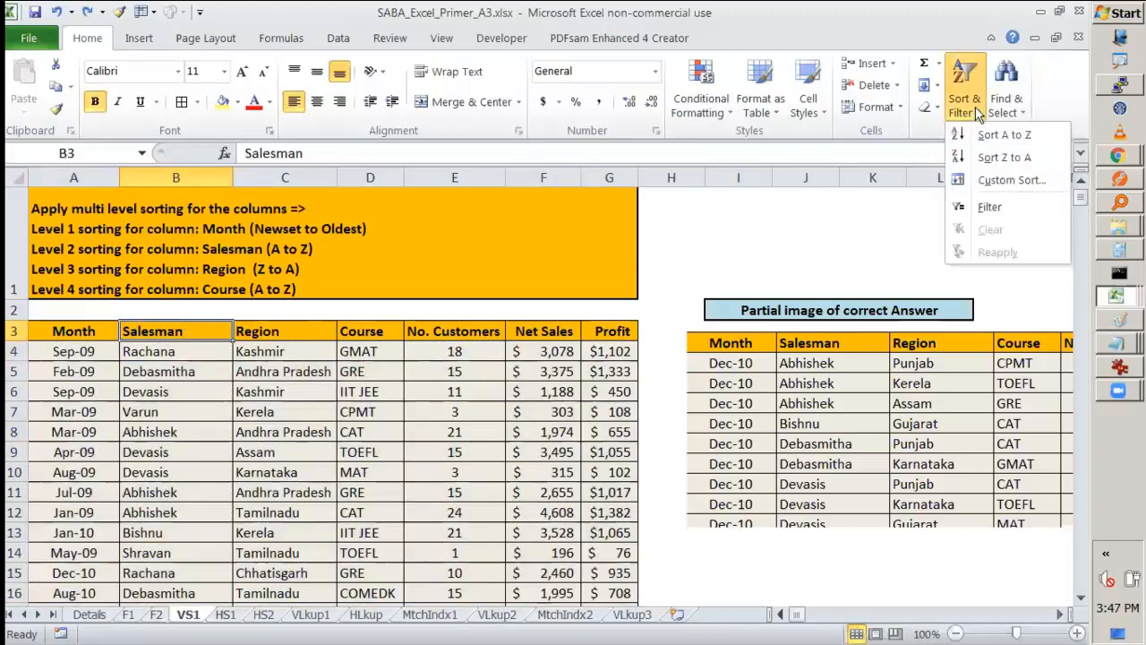
{"action": "left_click", "coordinate": [1010, 182]}
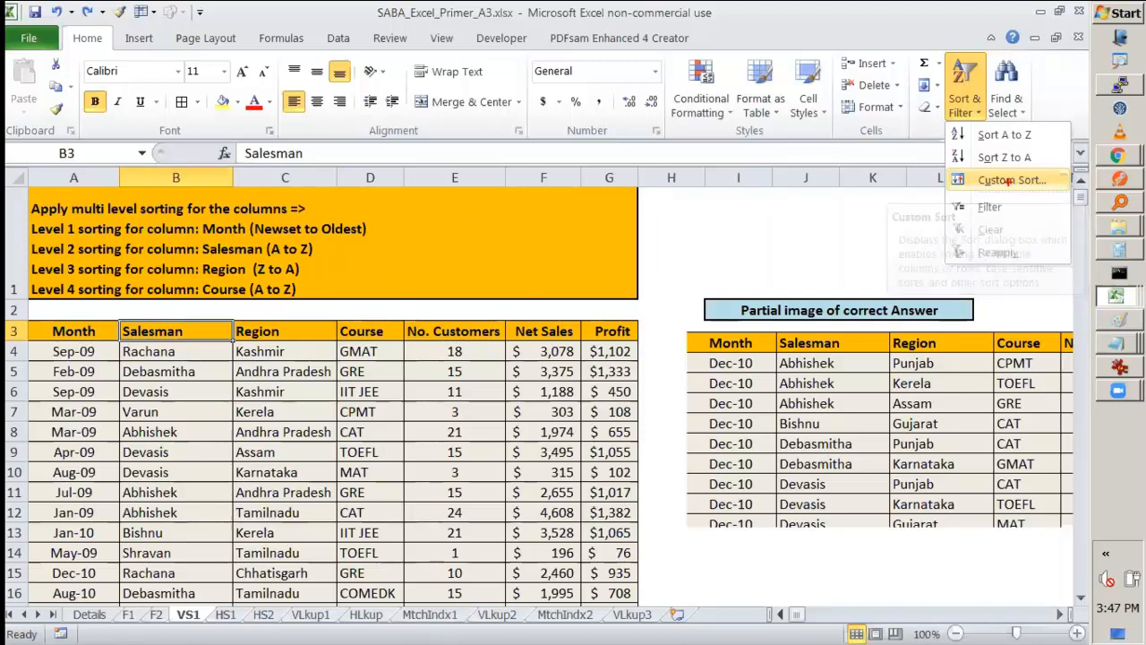
{"action": "left_click", "coordinate": [964, 90]}
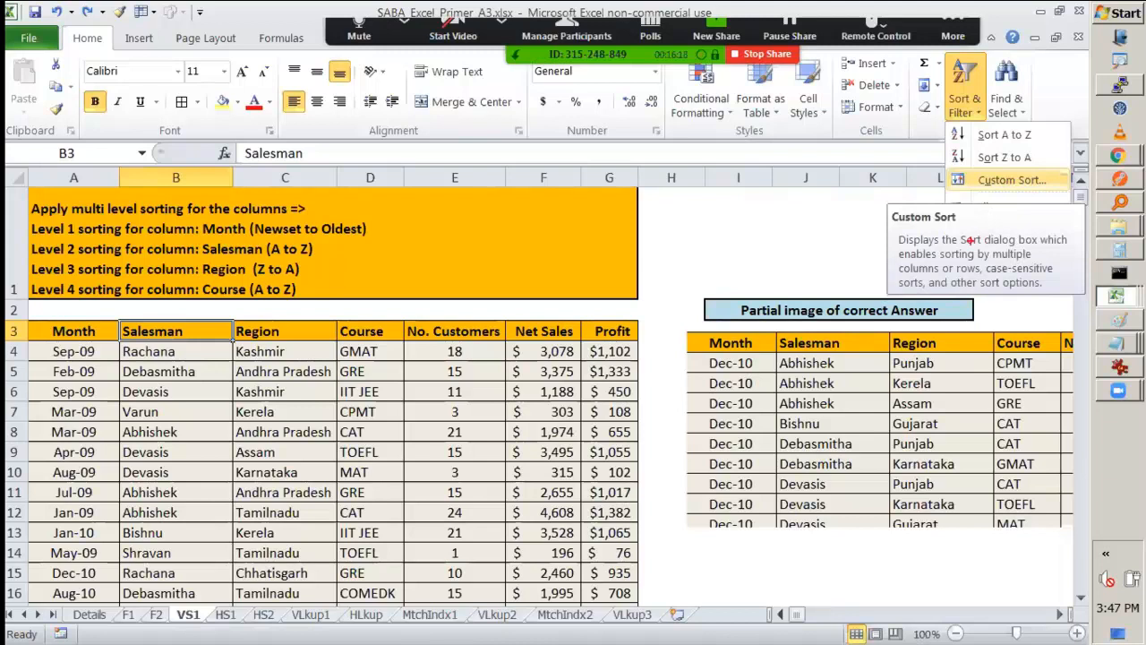
{"action": "left_click_drag", "start_coordinate": [910, 274], "coordinate": [953, 280]}
{"action": "left_click", "coordinate": [964, 90]}
{"action": "left_click", "coordinate": [1012, 182]}
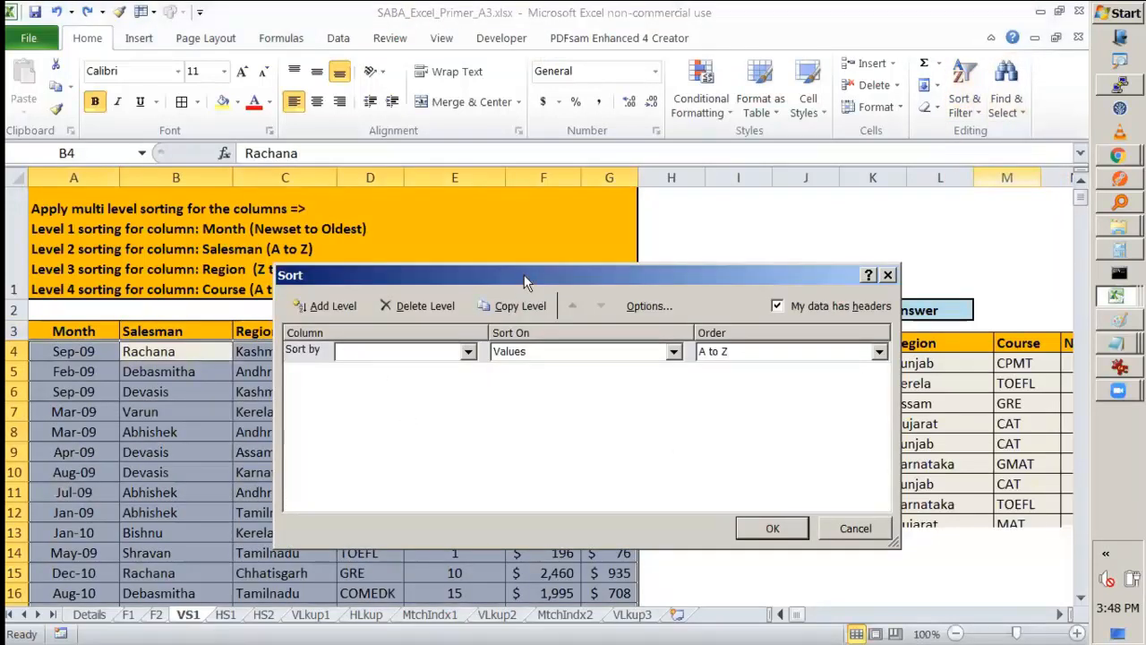
{"action": "left_click_drag", "start_coordinate": [524, 274], "coordinate": [739, 166]}
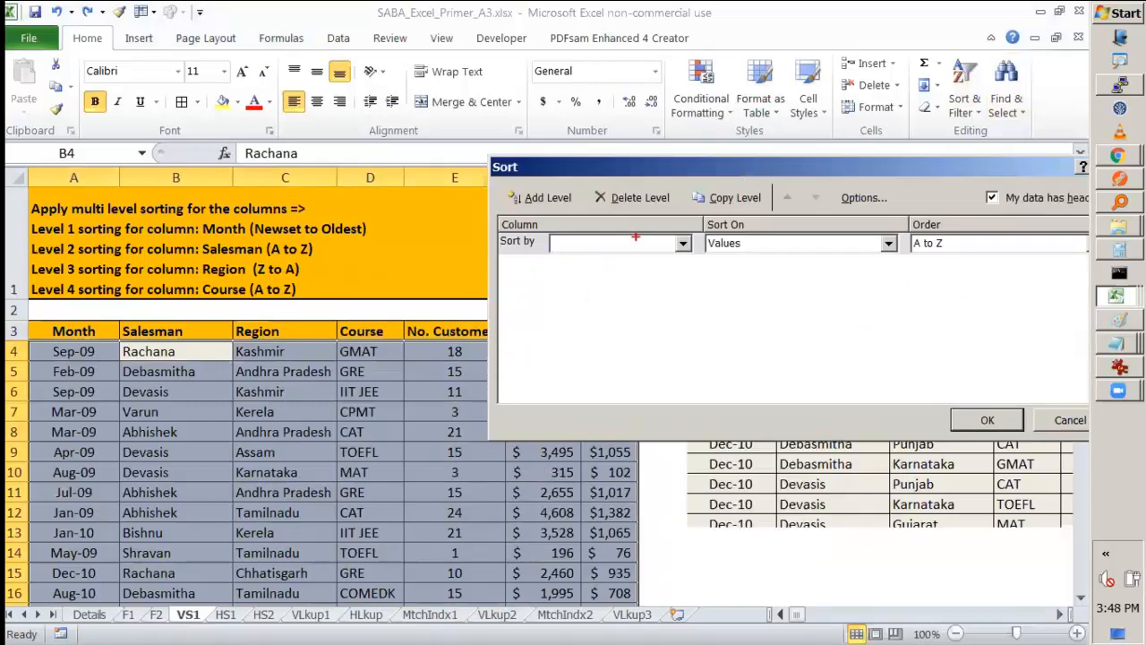
{"action": "left_click_drag", "start_coordinate": [168, 388], "coordinate": [149, 374]}
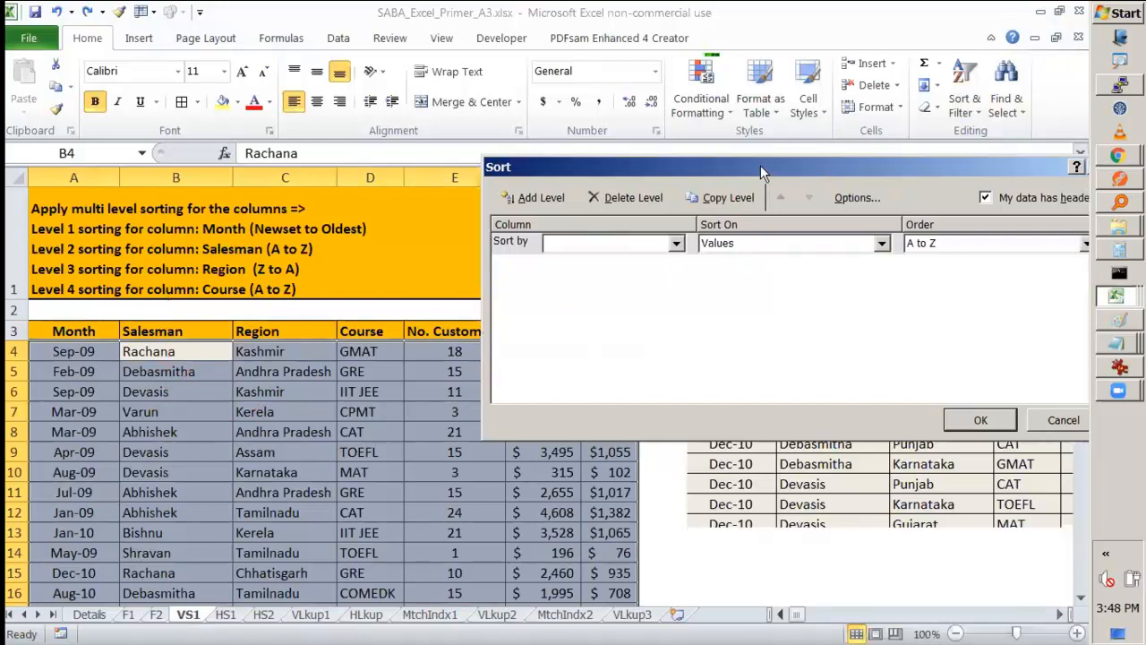
{"action": "left_click_drag", "start_coordinate": [760, 165], "coordinate": [643, 139]}
- Switch the "My data has headers" option off and on again to compare the selected sort range
{"action": "key", "text": "ctrl+2"}
{"action": "mouse_move", "coordinate": [901, 150]}
{"action": "left_mouse_down"}
{"action": "mouse_move", "coordinate": [829, 155]}
{"action": "mouse_move", "coordinate": [989, 188]}
{"action": "mouse_move", "coordinate": [881, 141]}
{"action": "left_mouse_up"}
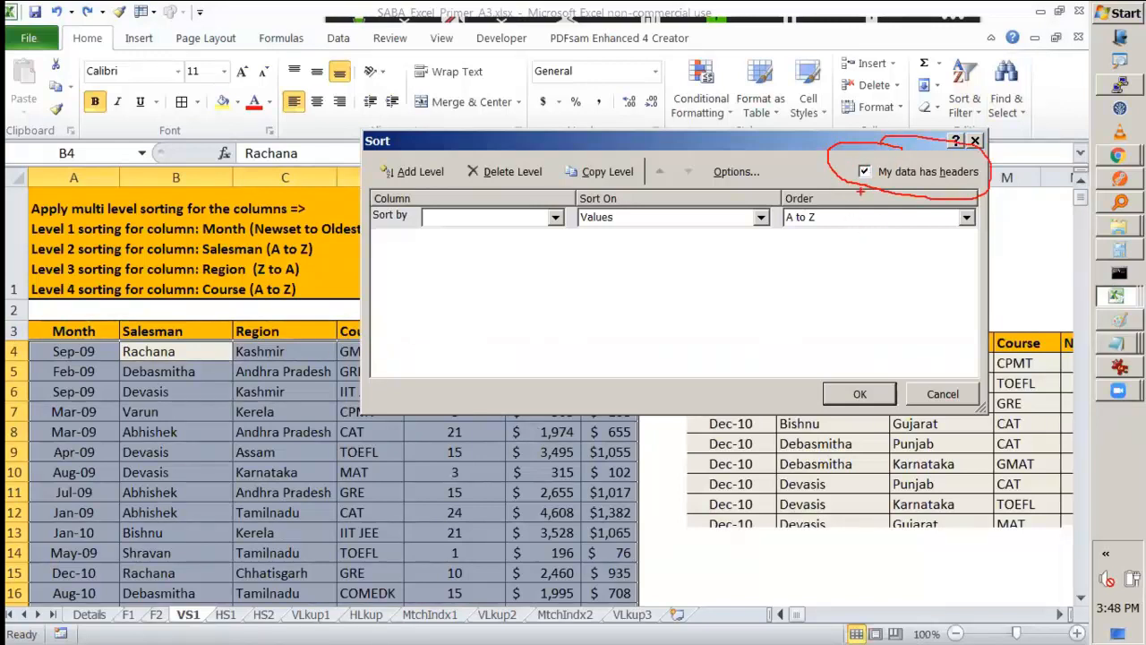
{"action": "left_click_drag", "start_coordinate": [5, 330], "coordinate": [57, 324]}
{"action": "key", "text": "Escape"}
{"action": "left_click", "coordinate": [865, 171]}
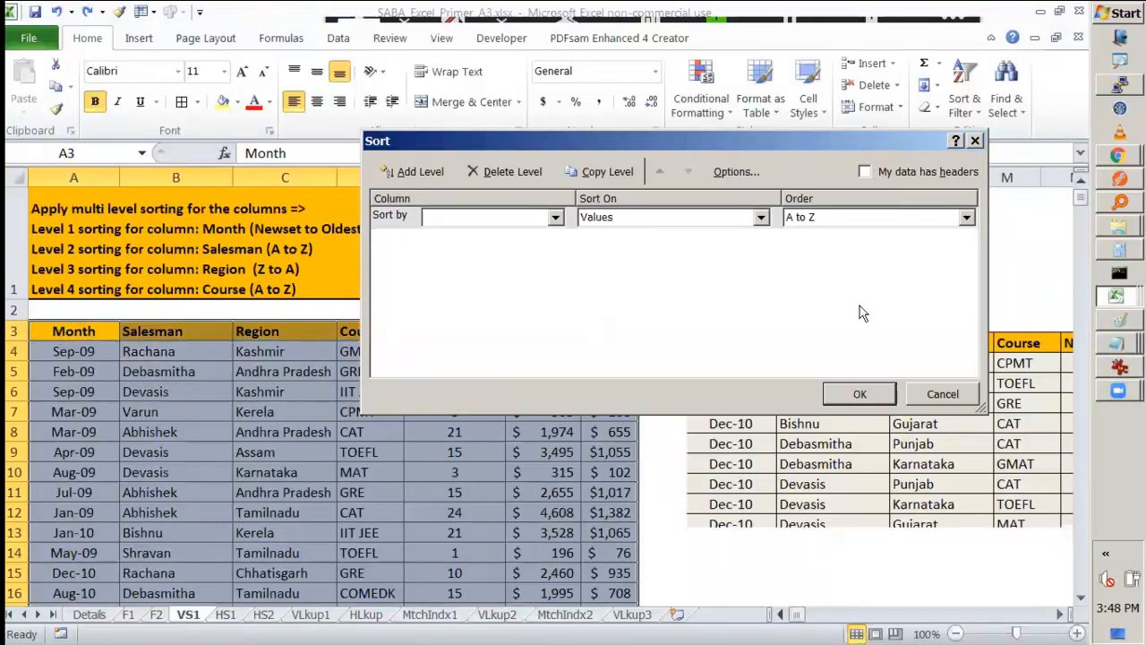
{"action": "left_click", "coordinate": [864, 171]}
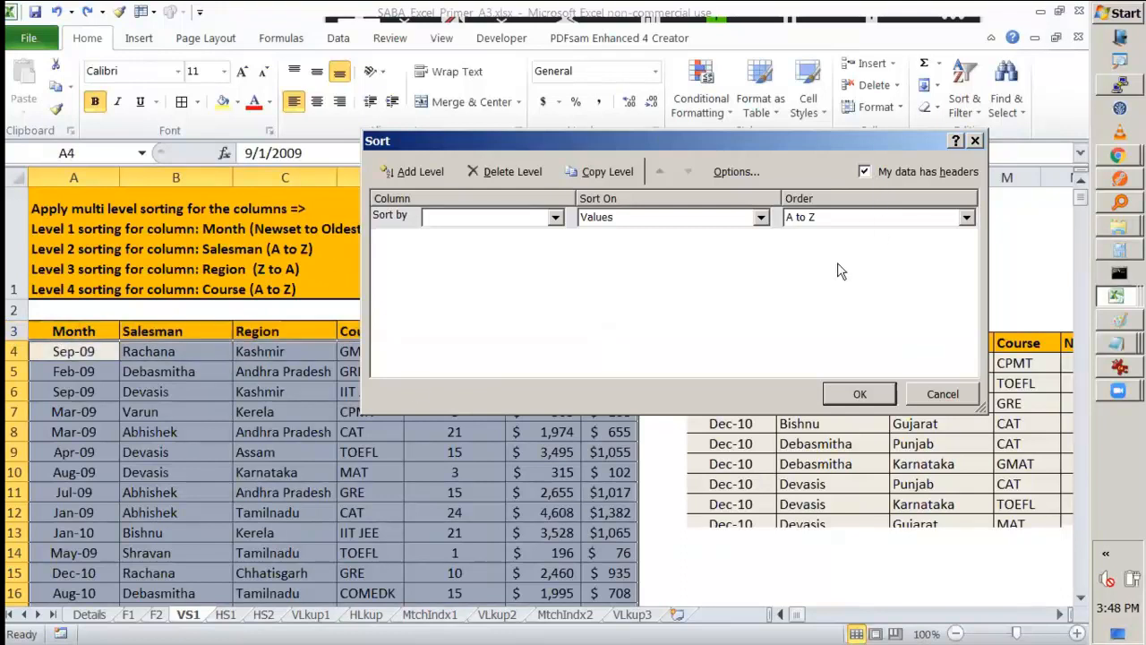
{"action": "left_click", "coordinate": [864, 171]}
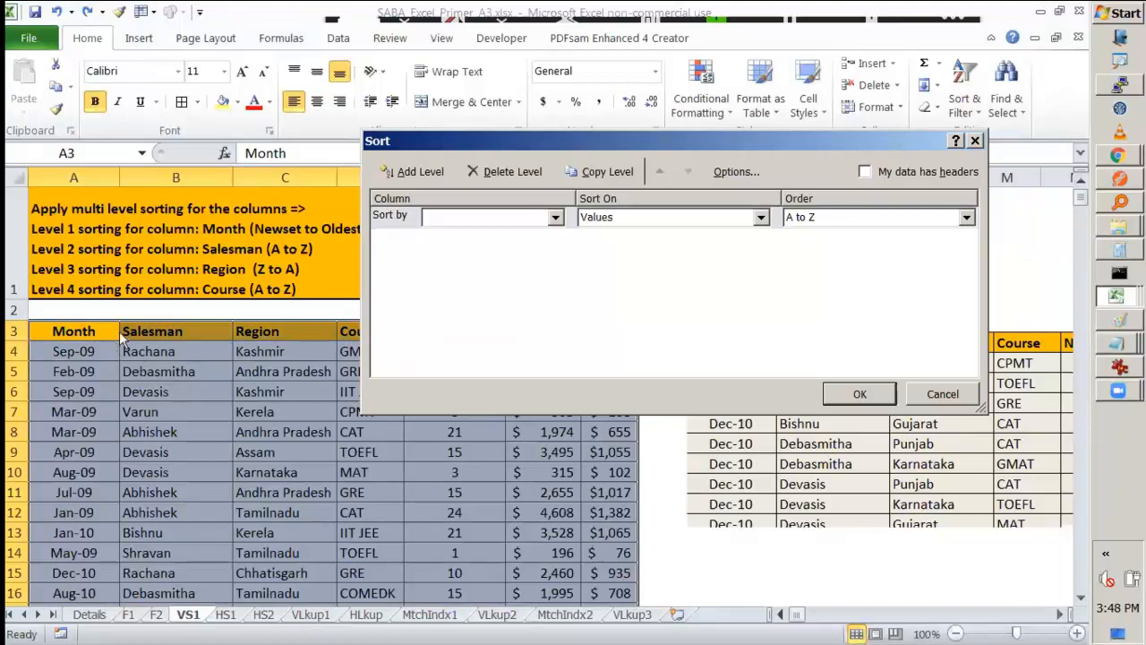
{"action": "left_click", "coordinate": [864, 171]}
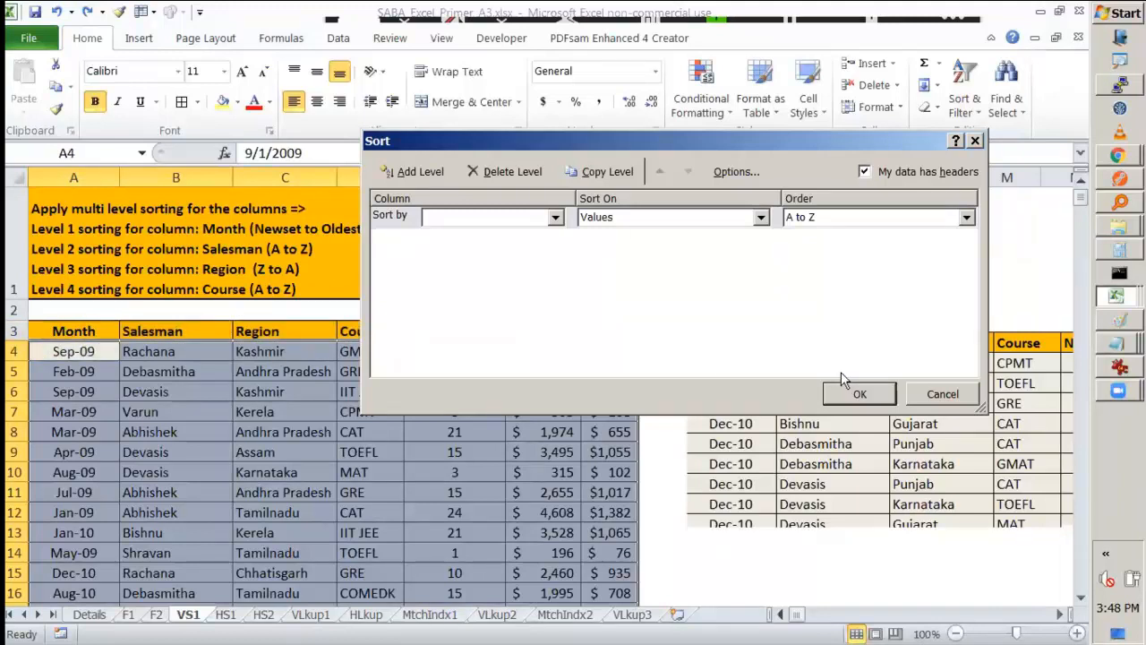
- Set Salesman as the first sort level, sorted on values from A to Z
{"action": "left_click", "coordinate": [490, 220]}
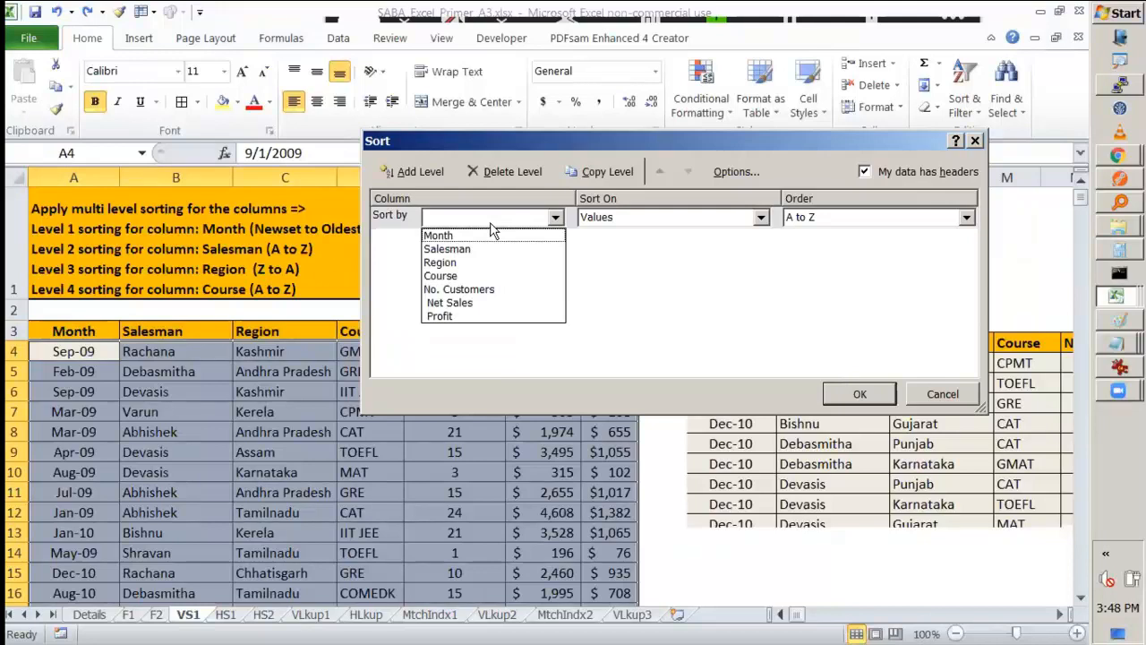
{"action": "left_click", "coordinate": [481, 251]}
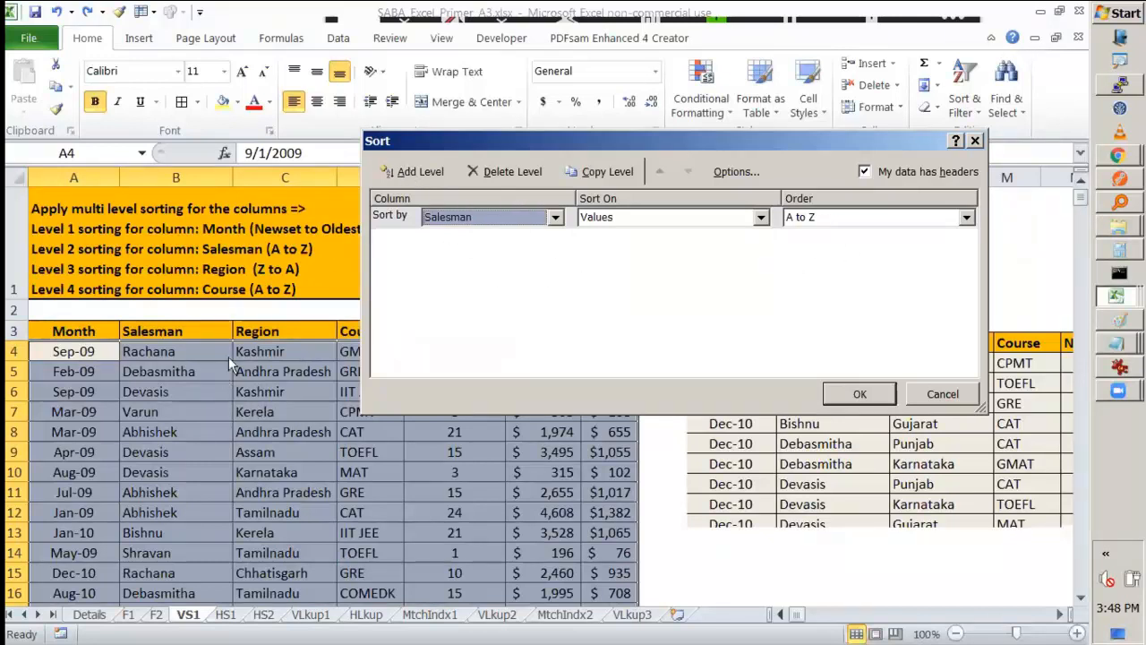
{"action": "left_click_drag", "start_coordinate": [233, 322], "coordinate": [265, 315]}
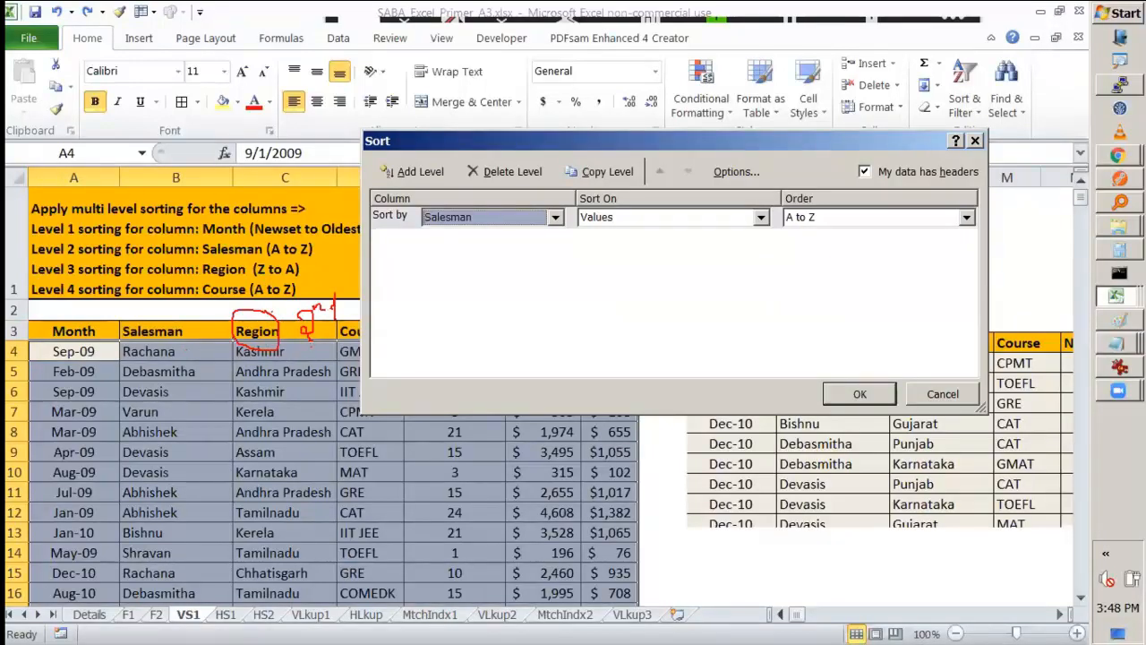
{"action": "key", "text": "Escape"}
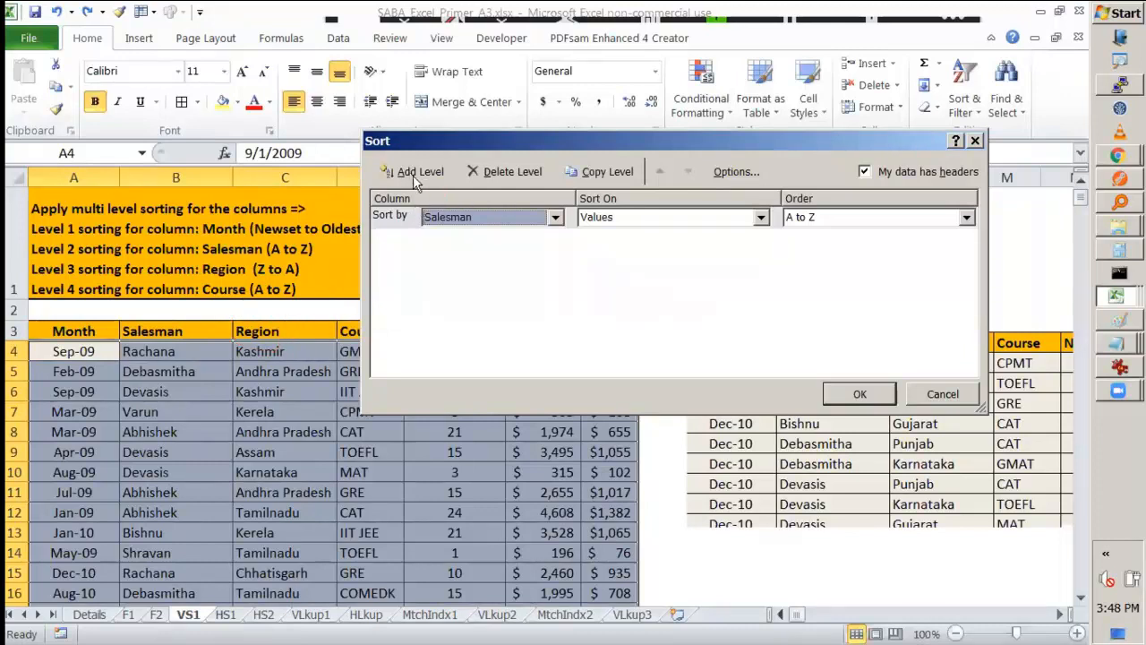
- Add Region as the second sort level, A to Z on values, and apply the sort
{"action": "left_click", "coordinate": [413, 171]}
{"action": "left_click", "coordinate": [528, 238]}
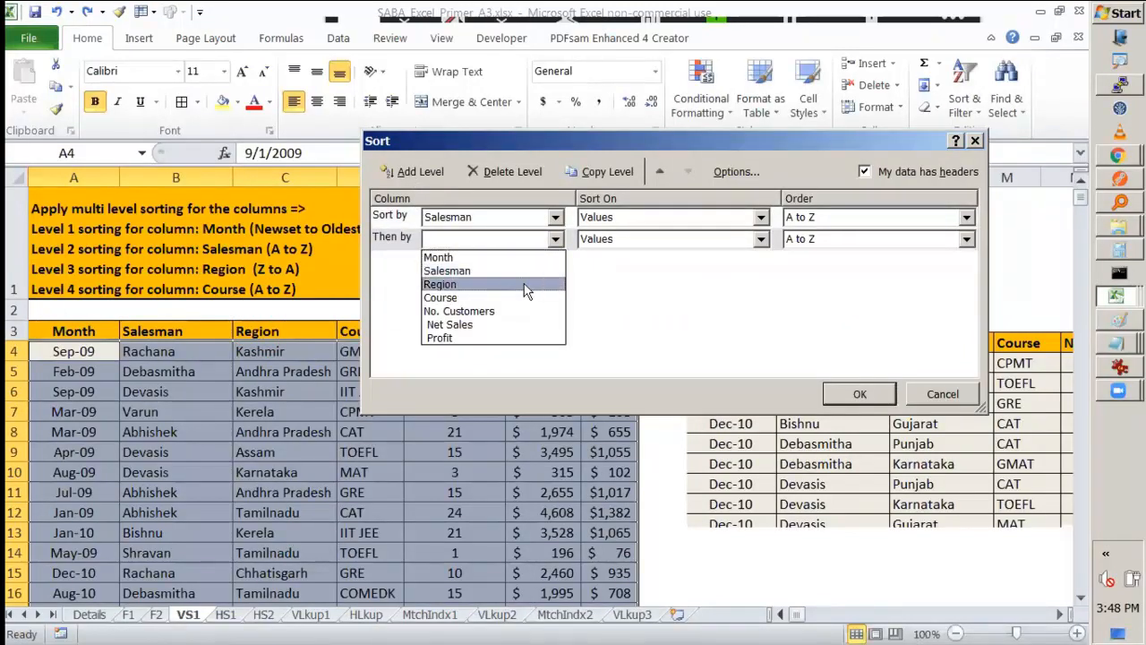
{"action": "left_click", "coordinate": [529, 286]}
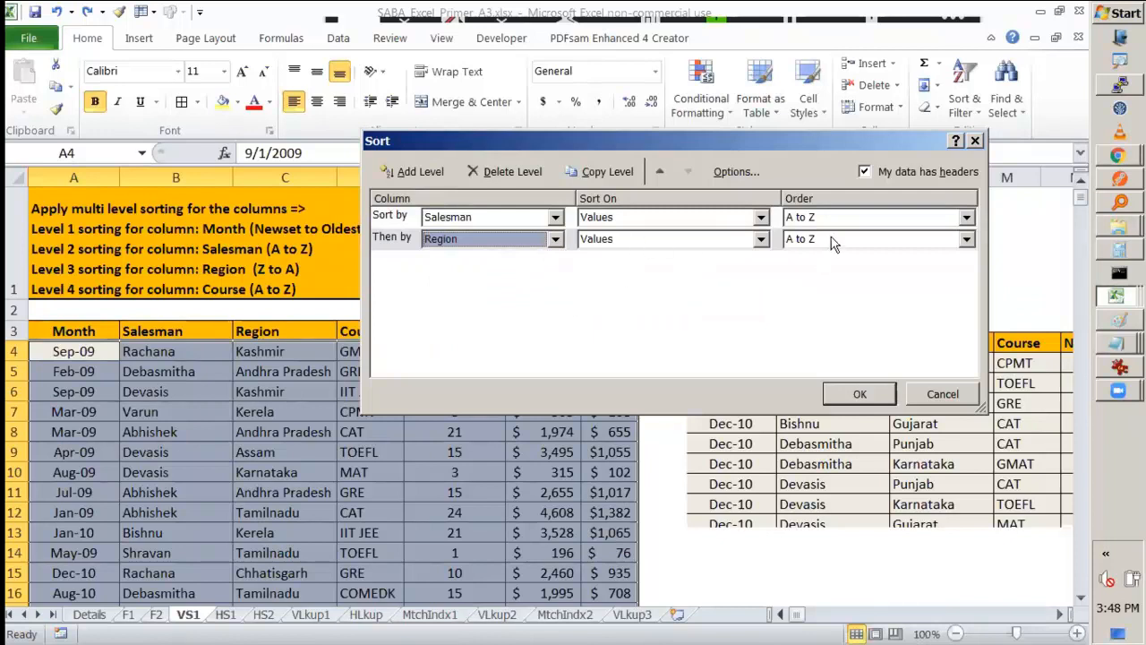
{"action": "left_click_drag", "start_coordinate": [804, 142], "coordinate": [881, 79]}
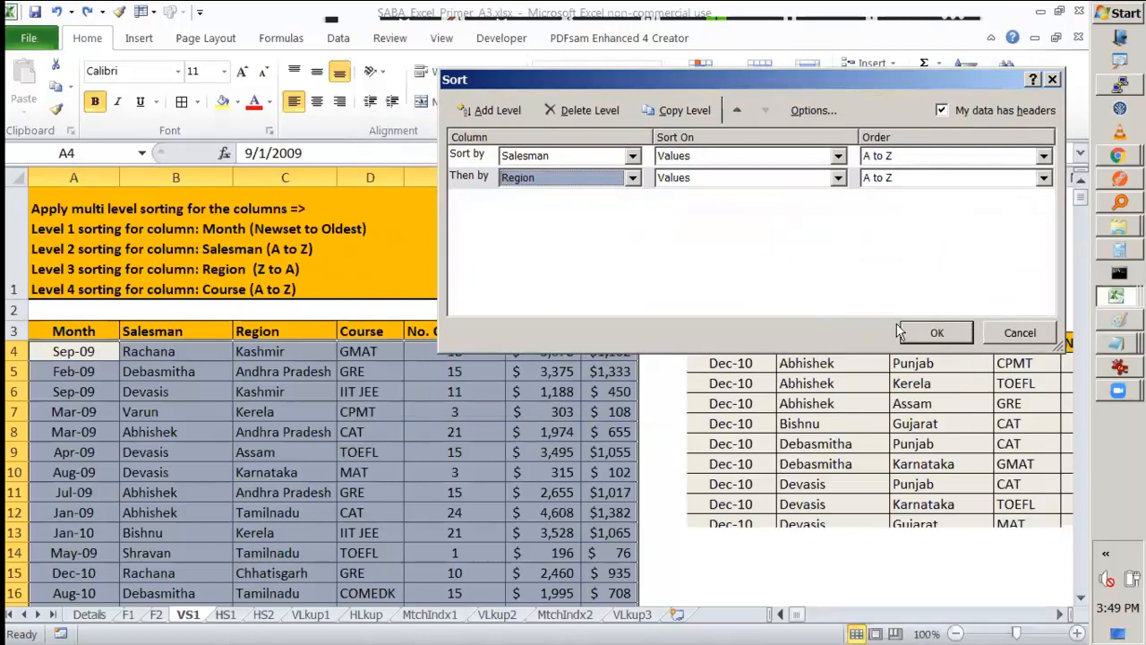
{"action": "left_click", "coordinate": [934, 333]}
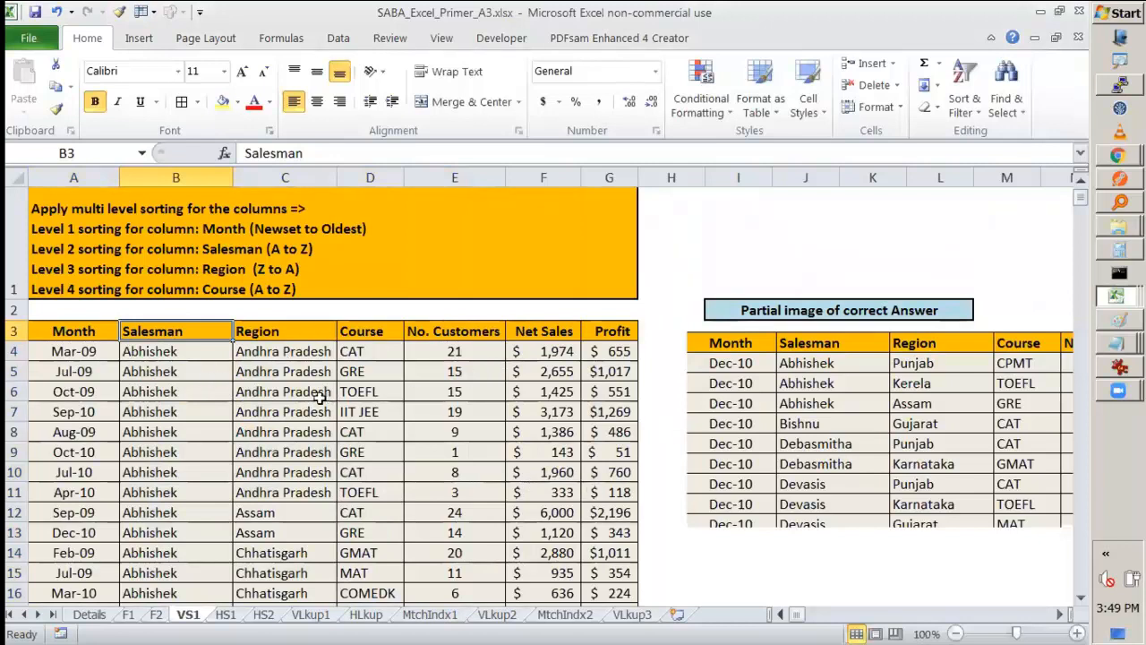
- Examine how the regions are grouped and ordered within the first salesman's rows
{"action": "mouse_move", "coordinate": [193, 408]}
{"action": "left_mouse_down"}
{"action": "mouse_move", "coordinate": [185, 484]}
{"action": "mouse_move", "coordinate": [201, 465]}
{"action": "mouse_move", "coordinate": [218, 388]}
{"action": "left_mouse_up"}
{"action": "key", "text": "e"}
{"action": "left_click_drag", "start_coordinate": [231, 337], "coordinate": [225, 494]}
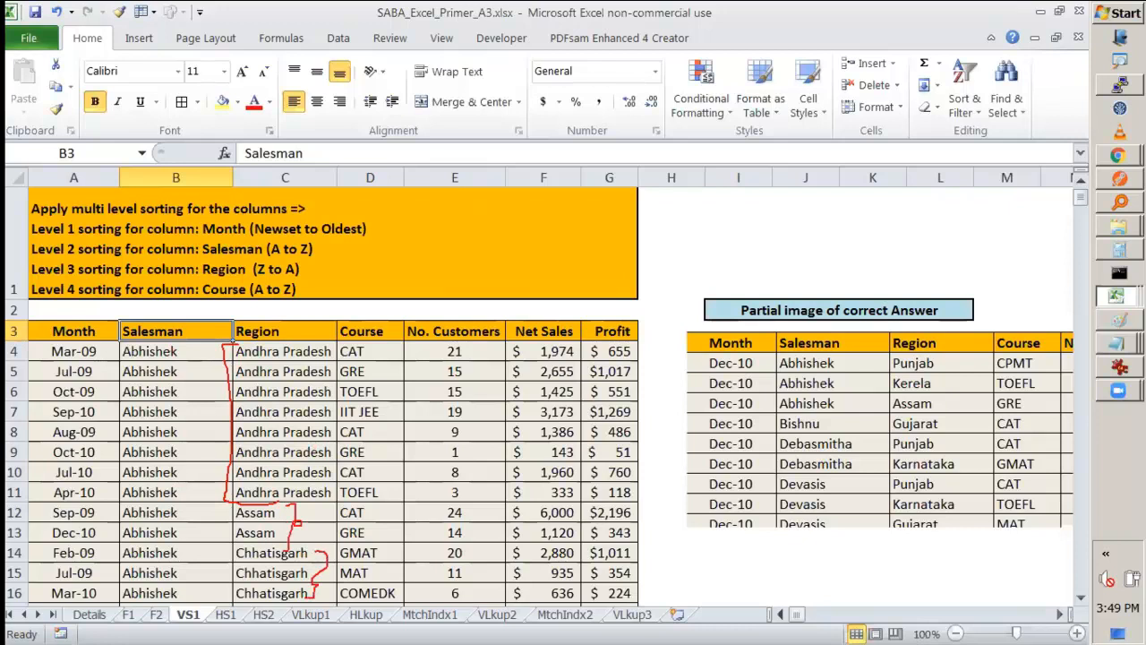
{"action": "left_click_drag", "start_coordinate": [184, 369], "coordinate": [203, 386]}
{"action": "mouse_move", "coordinate": [319, 357]}
{"action": "left_mouse_down"}
{"action": "mouse_move", "coordinate": [292, 383]}
{"action": "mouse_move", "coordinate": [307, 390]}
{"action": "left_mouse_up"}
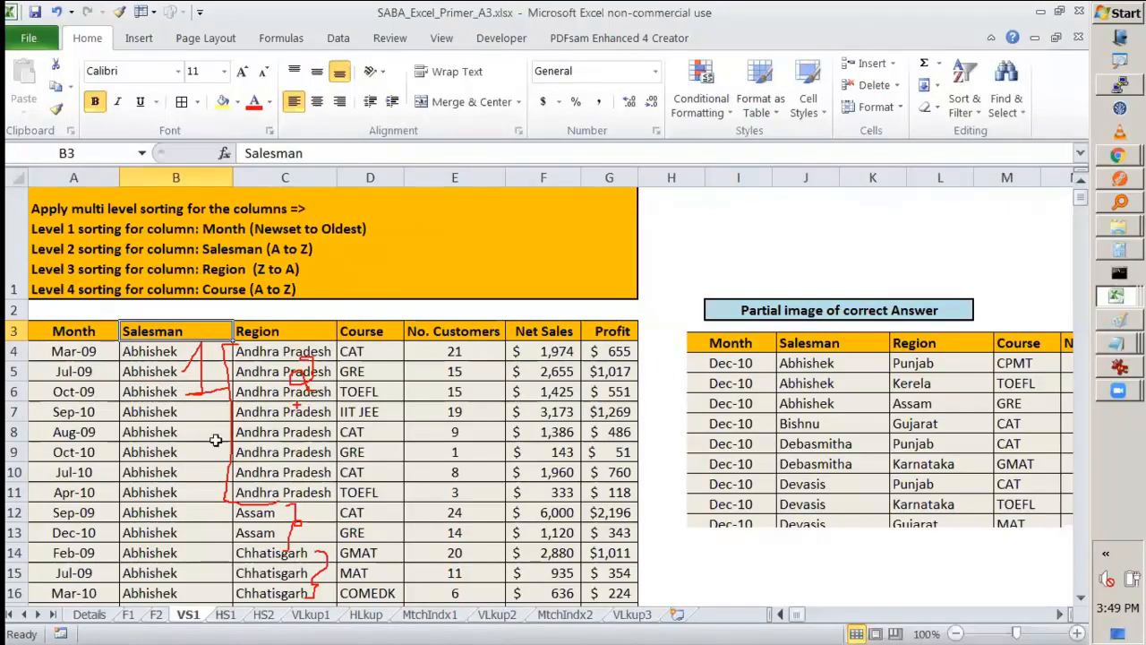
{"action": "key", "text": "Escape"}
{"action": "scroll", "coordinate": [186, 367], "scroll_direction": "down", "scroll_amount": 1}
{"action": "scroll", "coordinate": [184, 355], "scroll_direction": "up", "scroll_amount": 1}
{"action": "left_click_drag", "start_coordinate": [183, 351], "coordinate": [183, 532]}
{"action": "left_click_drag", "start_coordinate": [268, 328], "coordinate": [295, 564]}
- Examine the Region order where the second salesman's rows begin at row 66
{"action": "scroll", "coordinate": [179, 514], "scroll_direction": "down", "scroll_amount": 12}
{"action": "scroll", "coordinate": [179, 514], "scroll_direction": "down", "scroll_amount": 7}
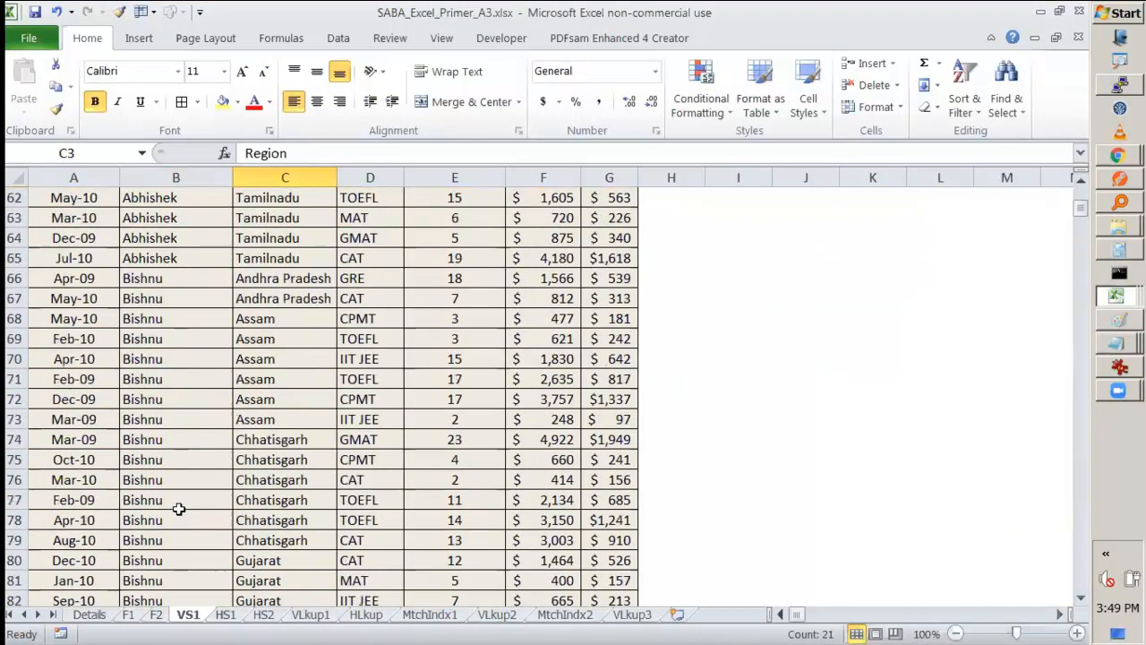
{"action": "left_click_drag", "start_coordinate": [279, 278], "coordinate": [303, 554]}
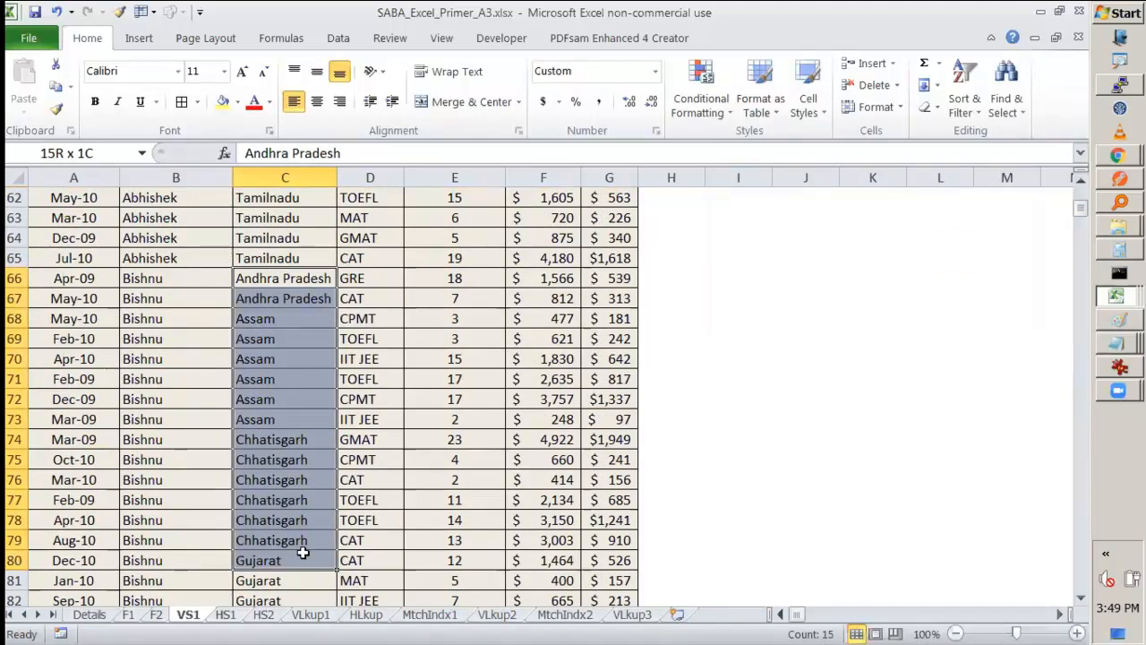
{"action": "left_click", "coordinate": [304, 553]}
{"action": "left_click_drag", "start_coordinate": [329, 308], "coordinate": [267, 364]}
{"action": "left_click", "coordinate": [160, 279]}
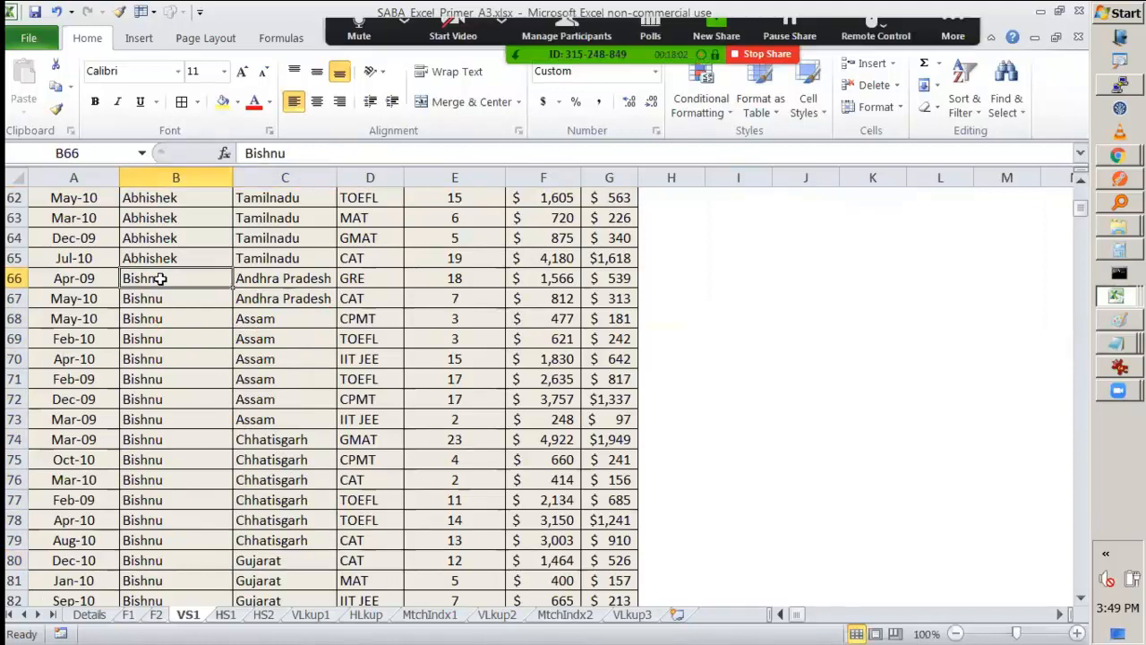
- Return to the Salesman header and reopen the custom Sort dialog, keeping the Course column in view
{"action": "key", "text": "ctrl+Up"}
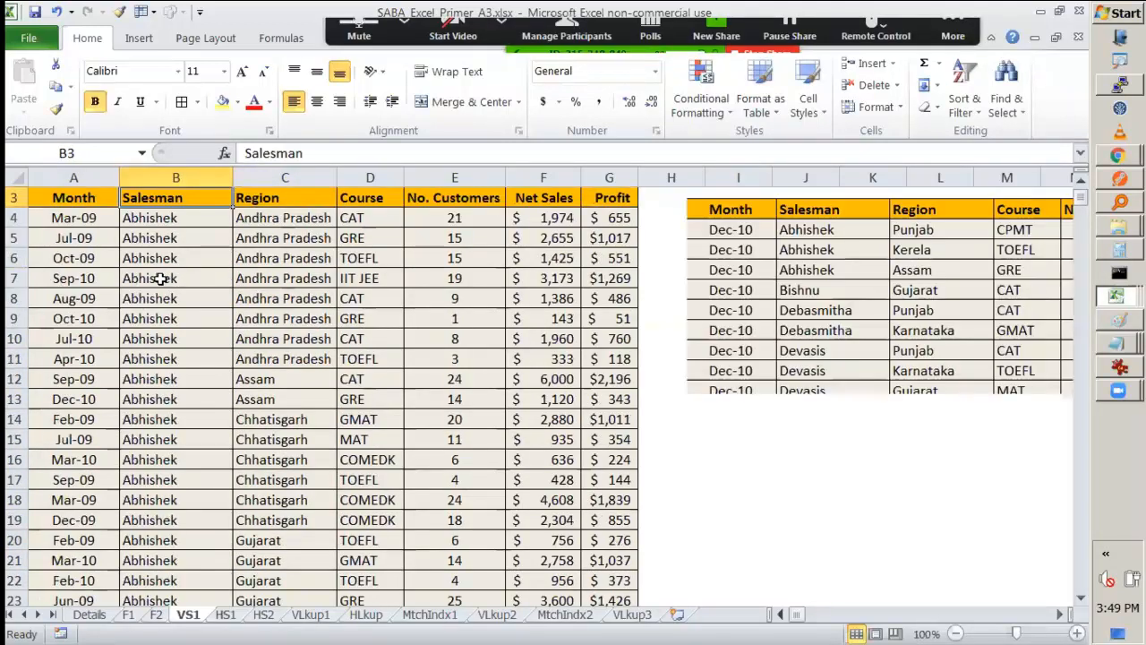
{"action": "scroll", "coordinate": [159, 278], "scroll_direction": "up", "scroll_amount": 1}
{"action": "left_click", "coordinate": [927, 106]}
{"action": "left_click", "coordinate": [960, 98]}
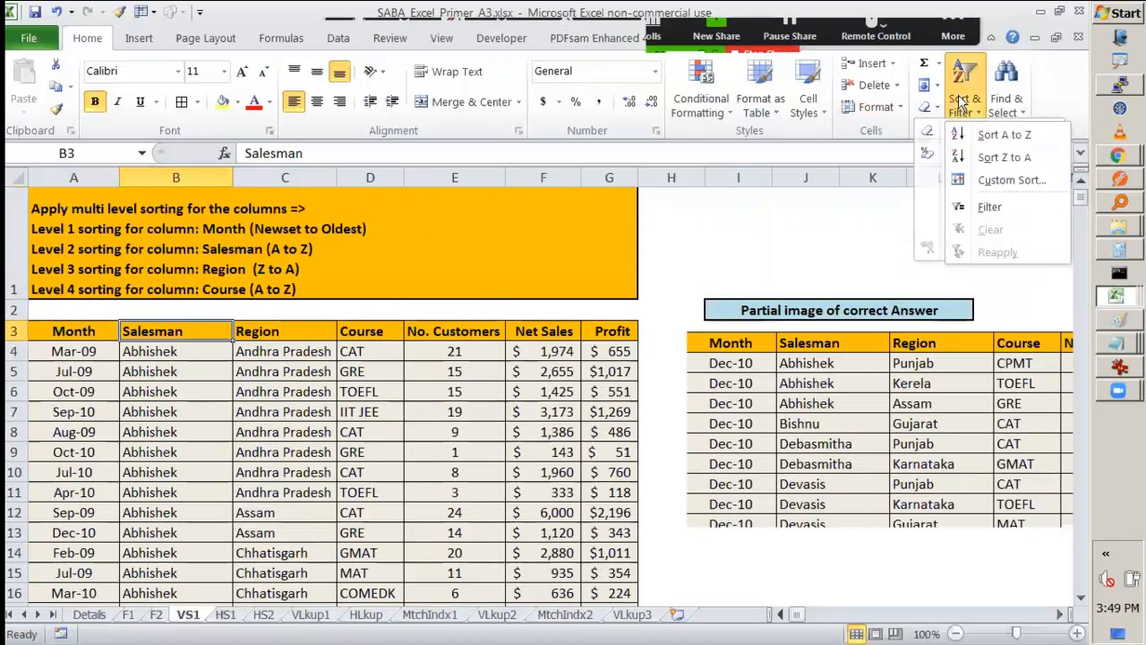
{"action": "left_click", "coordinate": [998, 180]}
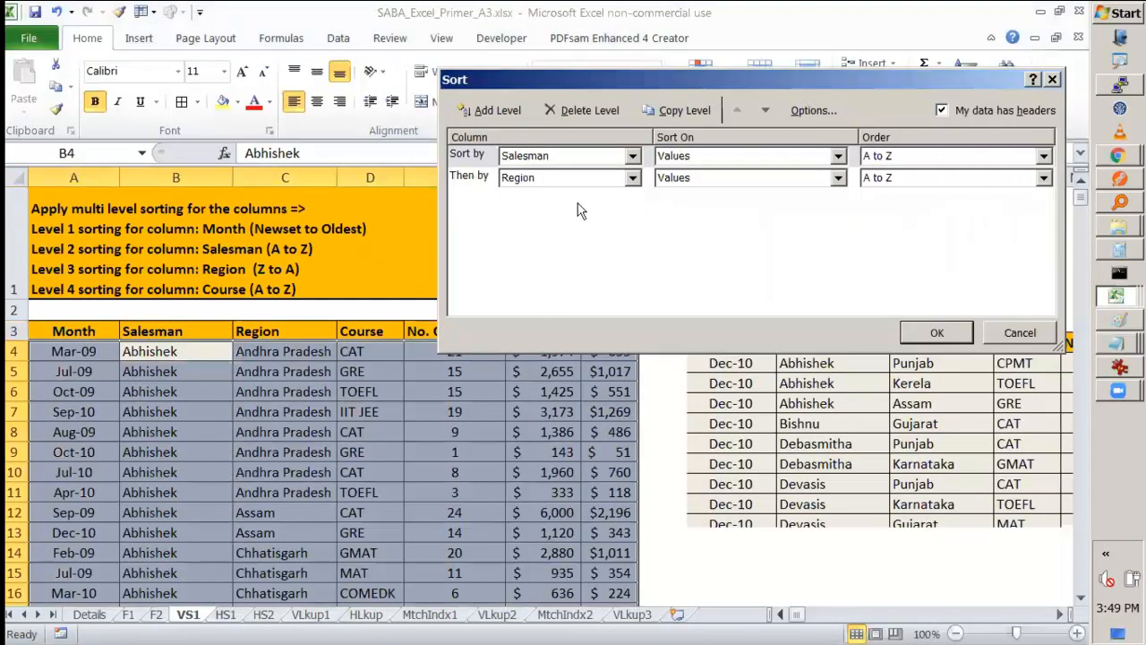
{"action": "left_click_drag", "start_coordinate": [640, 83], "coordinate": [800, 95]}
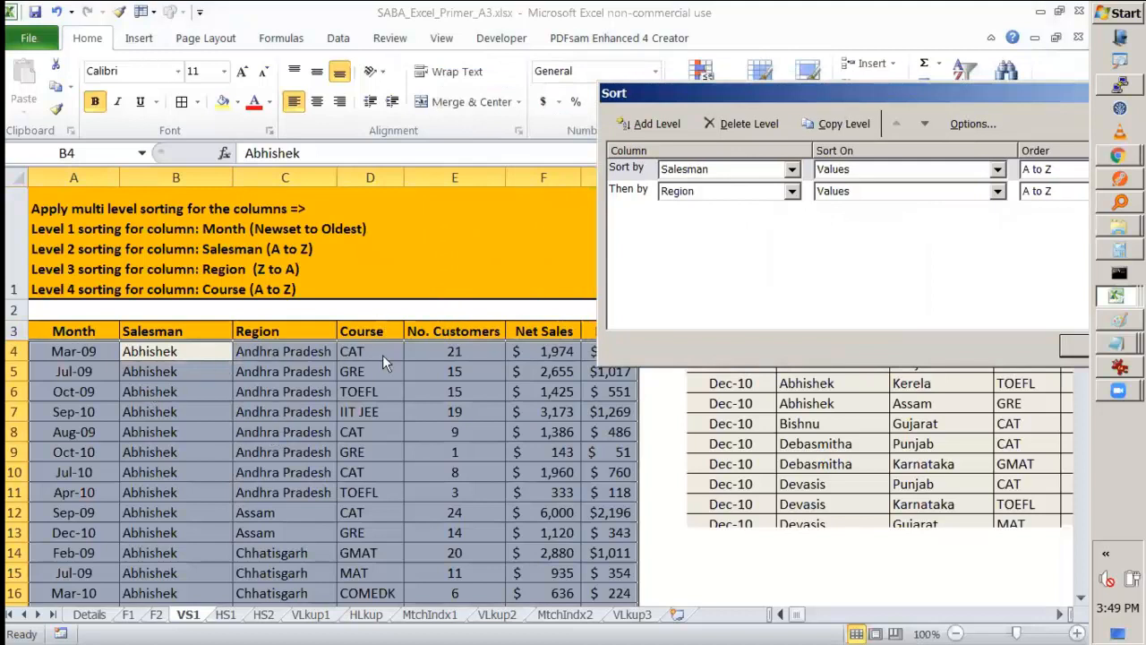
- Add an empty third sort level and delete it again
{"action": "left_click", "coordinate": [652, 122]}
{"action": "left_click", "coordinate": [630, 195]}
{"action": "left_click", "coordinate": [748, 126]}
{"action": "left_click", "coordinate": [645, 198]}
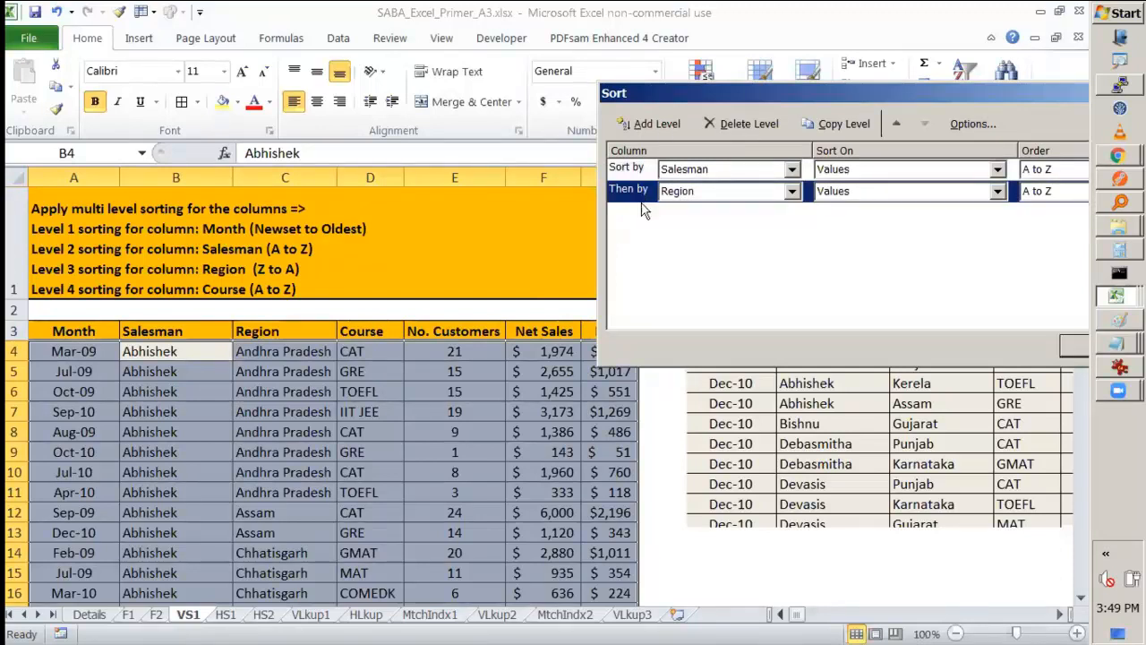
- Add Course as the third sort level in Z to A order and apply the sort
{"action": "left_click", "coordinate": [660, 128]}
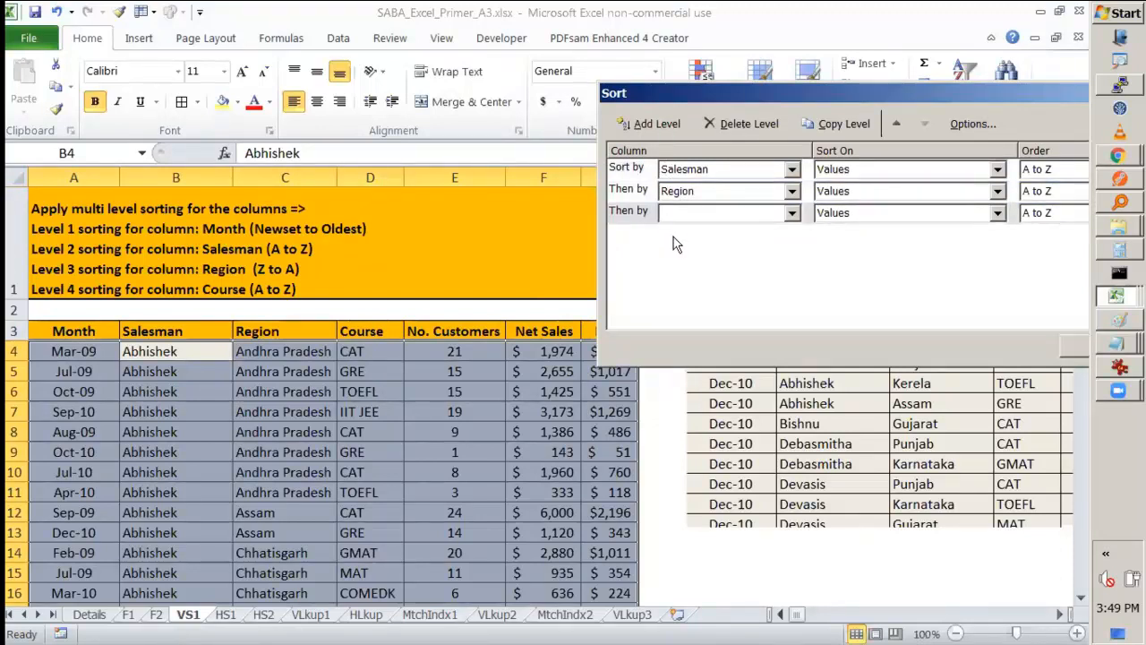
{"action": "left_click", "coordinate": [706, 215]}
{"action": "left_click", "coordinate": [703, 274]}
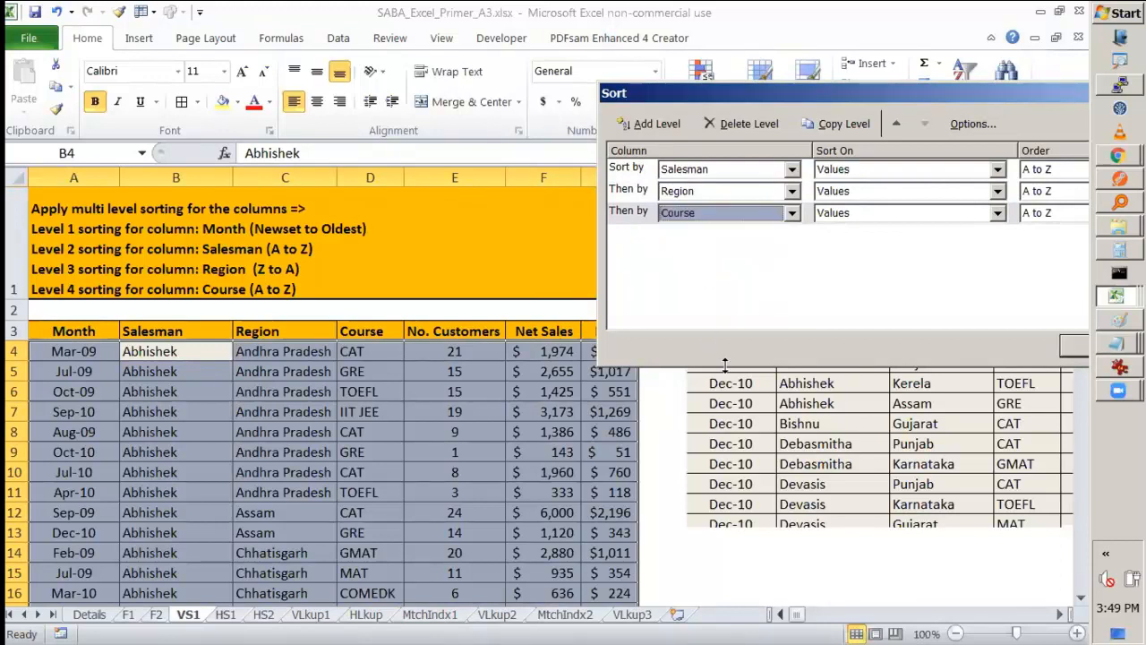
{"action": "left_click", "coordinate": [1046, 216]}
{"action": "left_click", "coordinate": [1045, 247]}
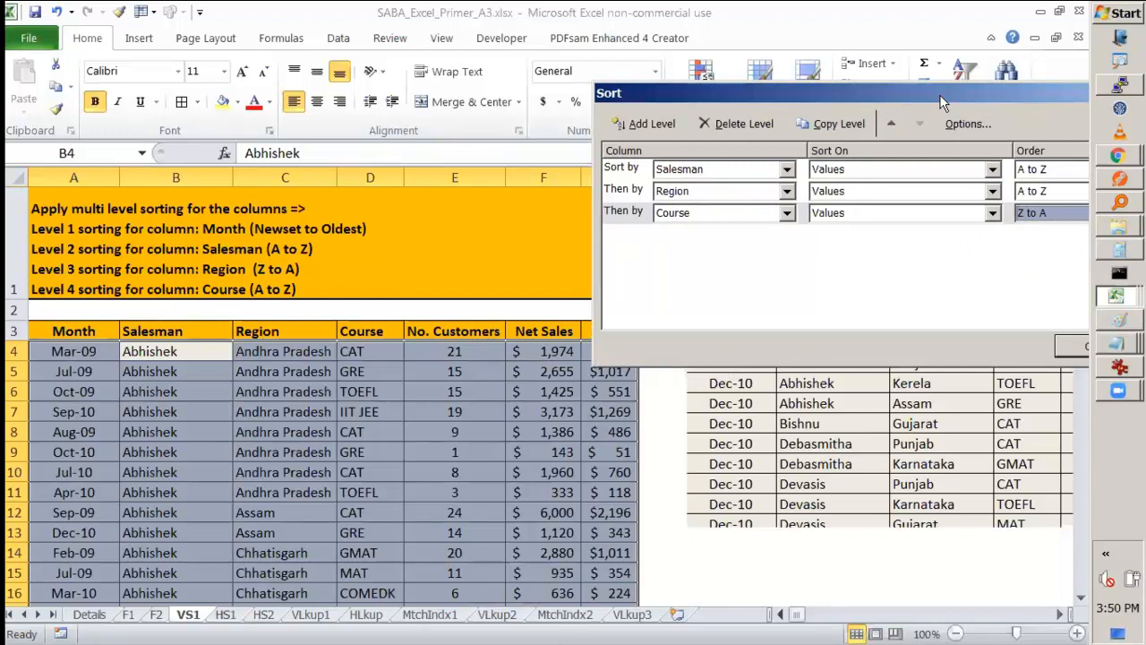
{"action": "left_click_drag", "start_coordinate": [939, 94], "coordinate": [626, 56]}
{"action": "left_click", "coordinate": [785, 308]}
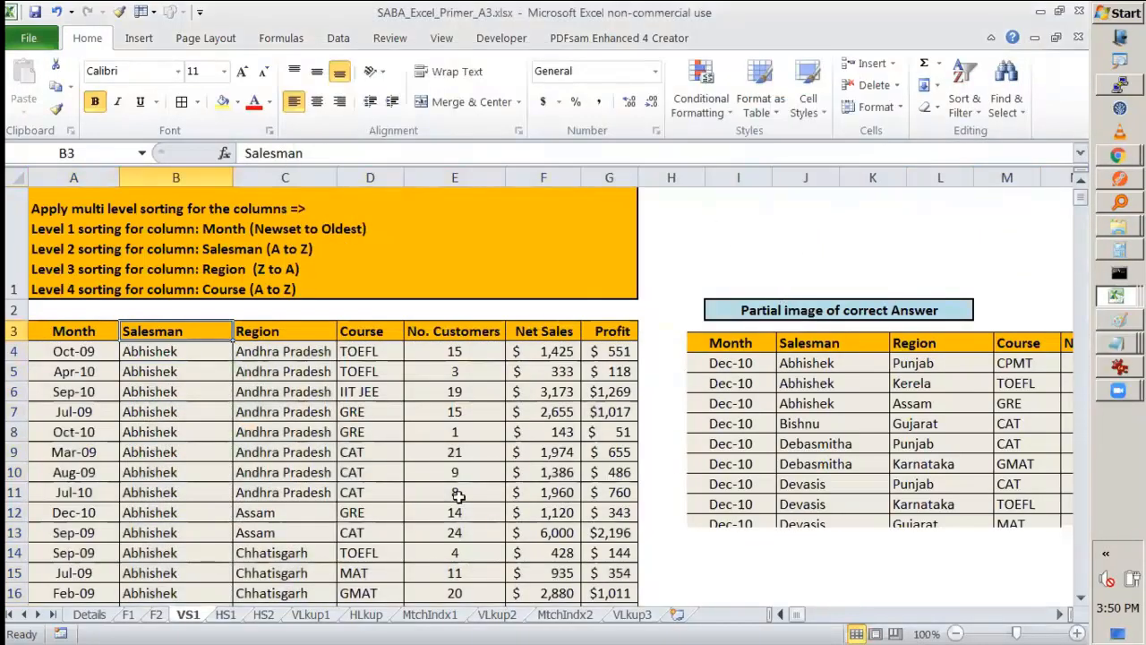
- Examine how the Course values are ordered within each Region group of the first salesman's rows
{"action": "mouse_move", "coordinate": [200, 352]}
{"action": "left_mouse_down"}
{"action": "mouse_move", "coordinate": [204, 423]}
{"action": "mouse_move", "coordinate": [173, 555]}
{"action": "left_mouse_up"}
{"action": "mouse_move", "coordinate": [257, 338]}
{"action": "left_mouse_down"}
{"action": "mouse_move", "coordinate": [224, 349]}
{"action": "mouse_move", "coordinate": [224, 493]}
{"action": "mouse_move", "coordinate": [334, 507]}
{"action": "mouse_move", "coordinate": [334, 327]}
{"action": "mouse_move", "coordinate": [255, 330]}
{"action": "left_mouse_up"}
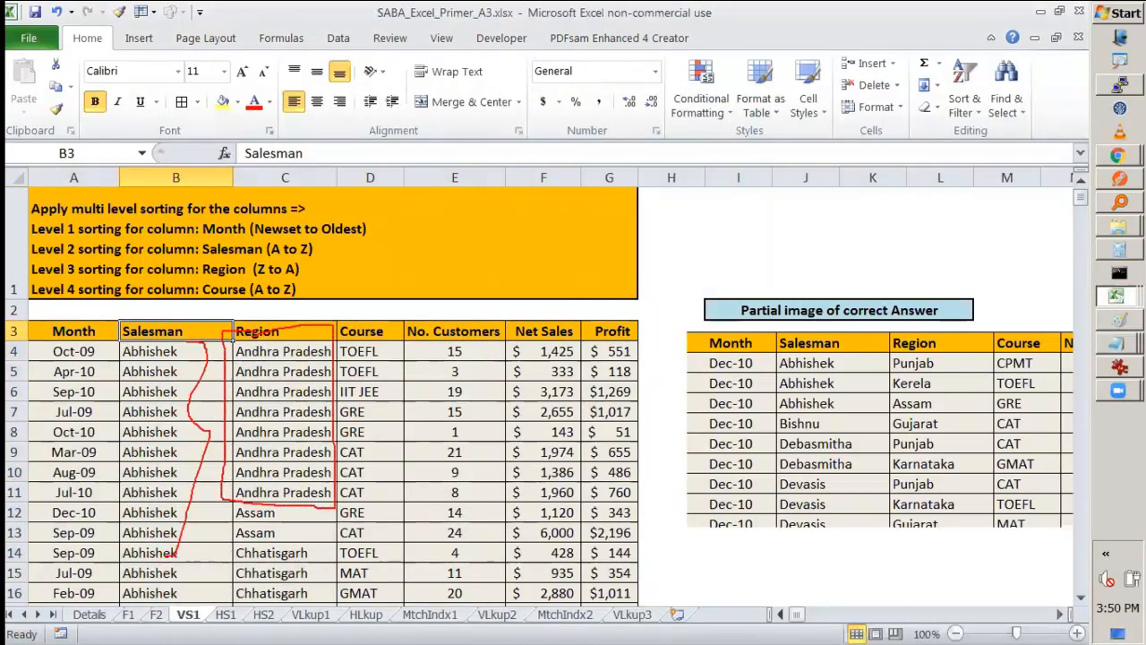
{"action": "left_click_drag", "start_coordinate": [391, 330], "coordinate": [402, 513]}
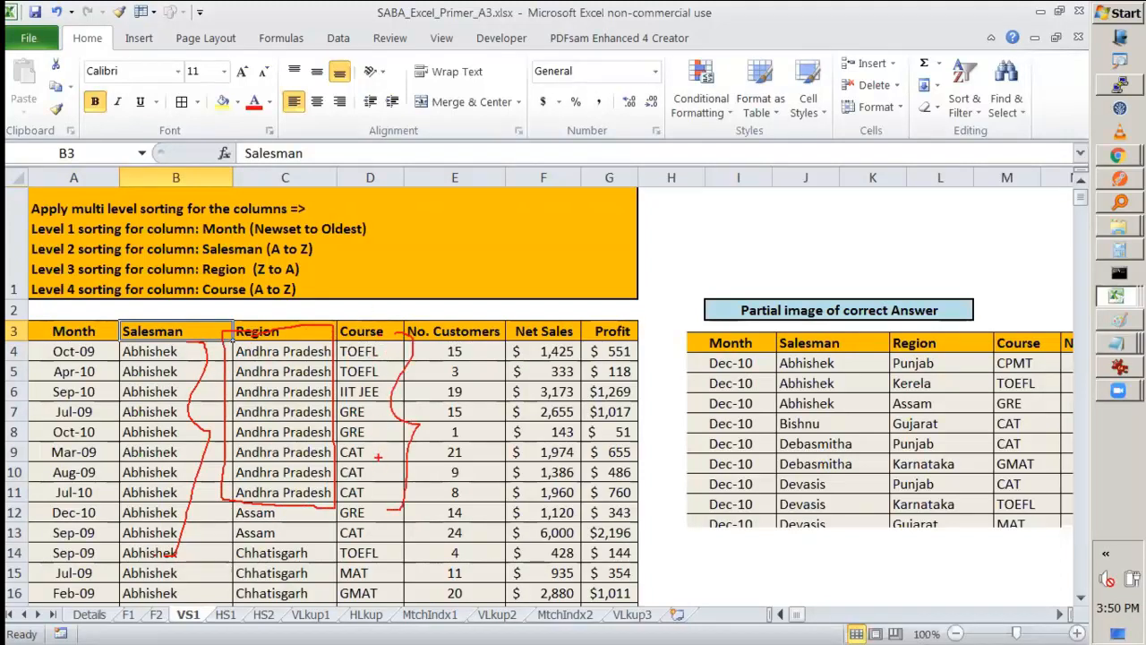
{"action": "mouse_move", "coordinate": [269, 504]}
{"action": "left_mouse_down"}
{"action": "mouse_move", "coordinate": [258, 543]}
{"action": "mouse_move", "coordinate": [268, 504]}
{"action": "left_mouse_up"}
{"action": "left_click_drag", "start_coordinate": [376, 511], "coordinate": [388, 528]}
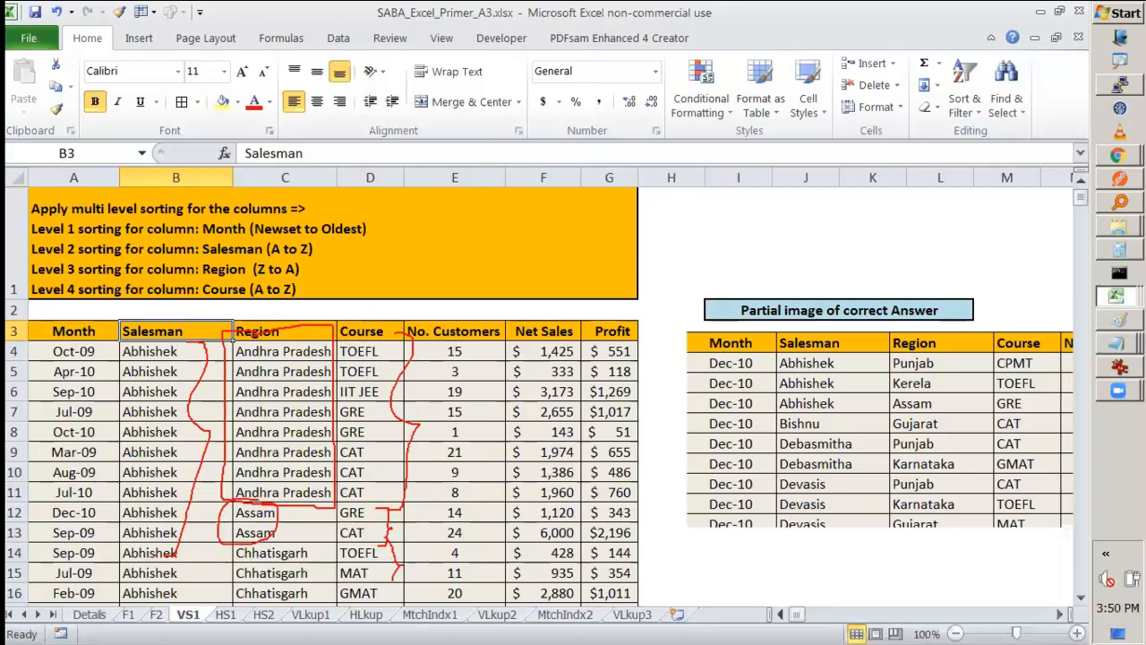
{"action": "left_click_drag", "start_coordinate": [396, 600], "coordinate": [391, 603]}
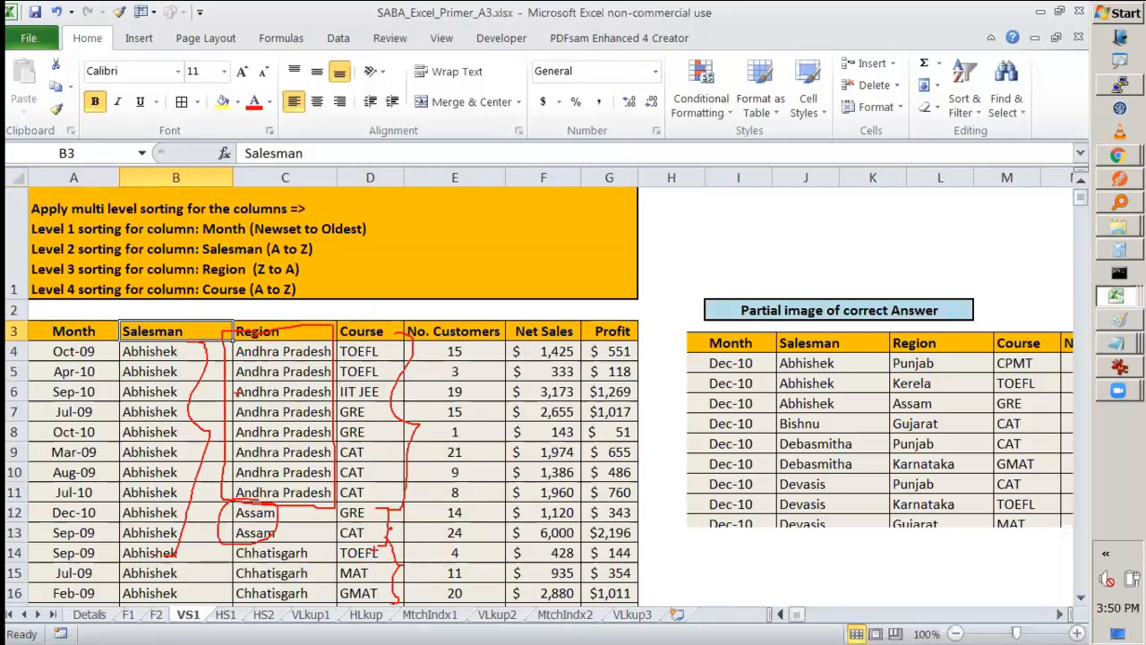
{"action": "left_click_drag", "start_coordinate": [205, 313], "coordinate": [202, 335]}
{"action": "mouse_move", "coordinate": [315, 303]}
{"action": "left_mouse_down"}
{"action": "mouse_move", "coordinate": [340, 313]}
{"action": "mouse_move", "coordinate": [403, 306]}
{"action": "mouse_move", "coordinate": [379, 315]}
{"action": "left_mouse_up"}
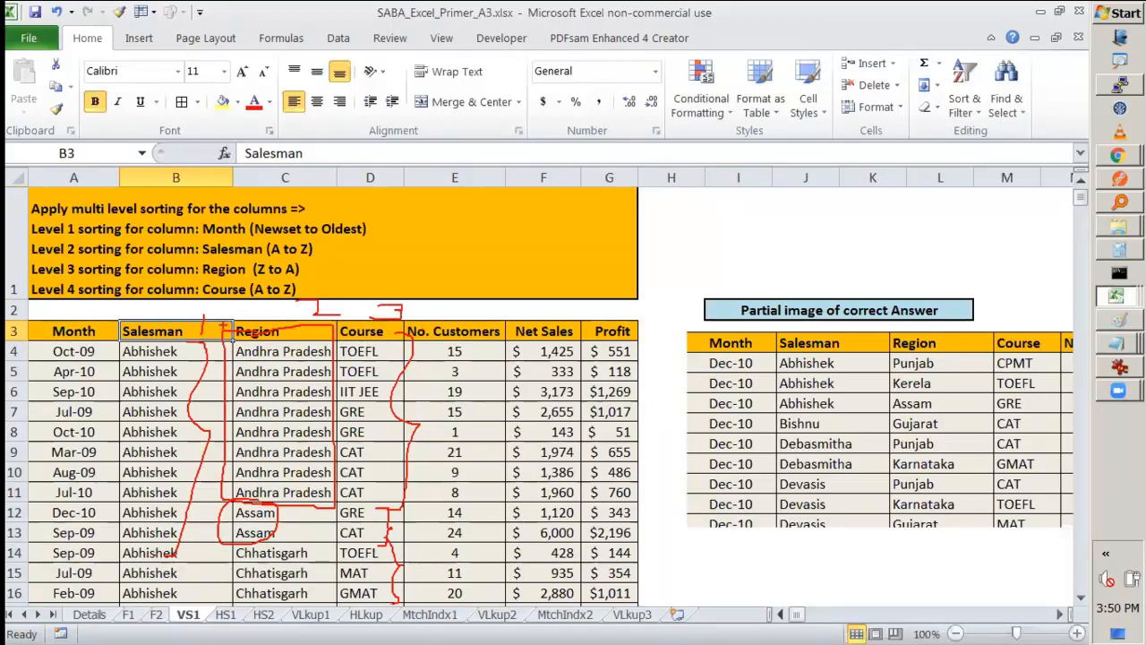
{"action": "key", "text": "Escape"}
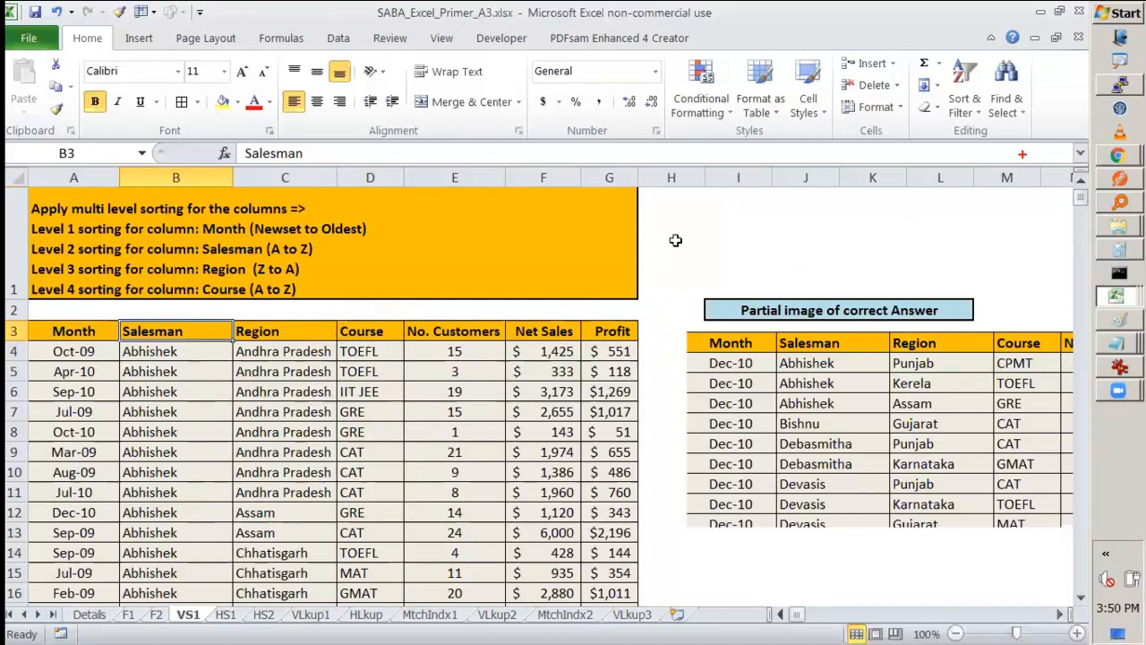
- Review the Sort On choices for the Salesman level in the custom Sort dialog and leave without applying anything
{"action": "left_click", "coordinate": [957, 114]}
{"action": "left_click", "coordinate": [1013, 172]}
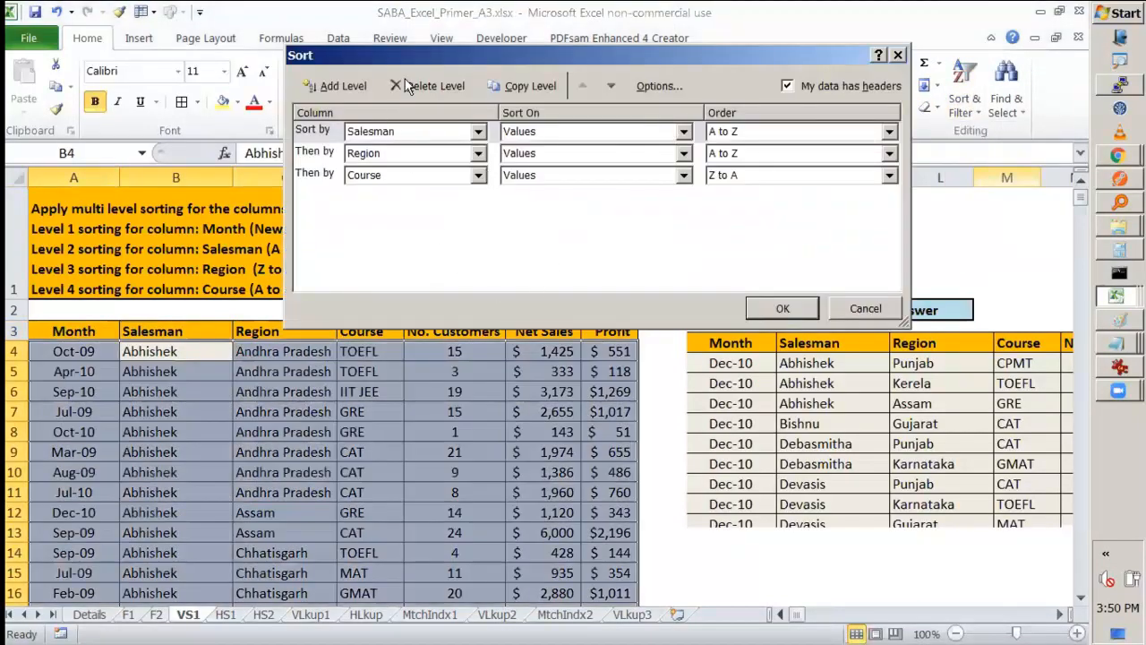
{"action": "left_click_drag", "start_coordinate": [488, 55], "coordinate": [392, 175]}
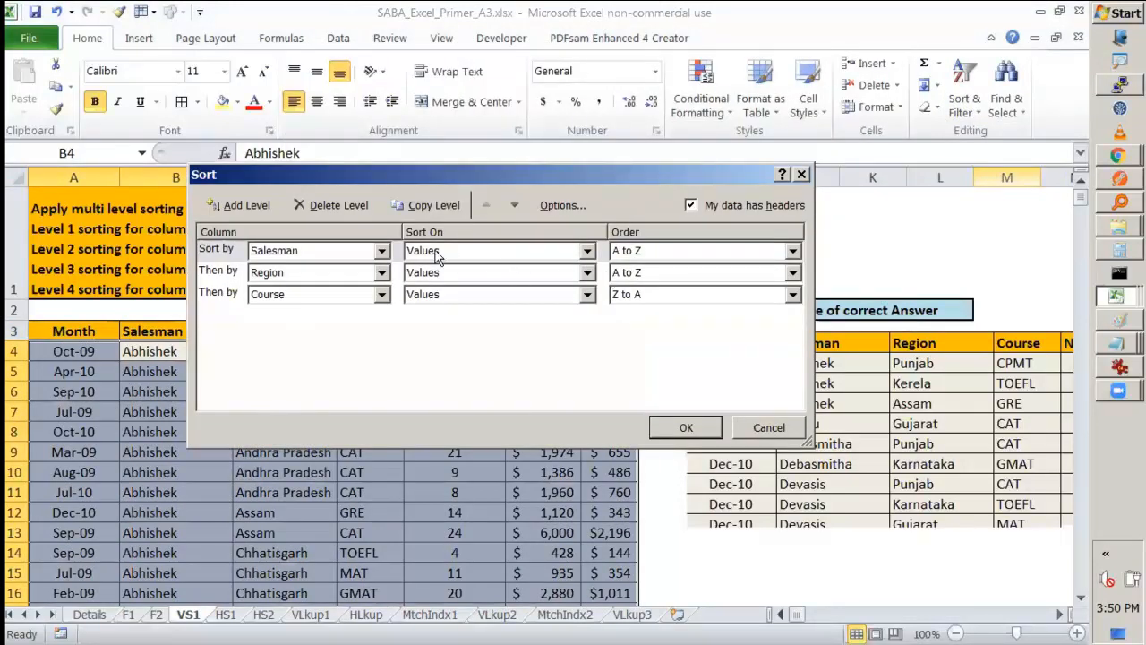
{"action": "left_click", "coordinate": [476, 252]}
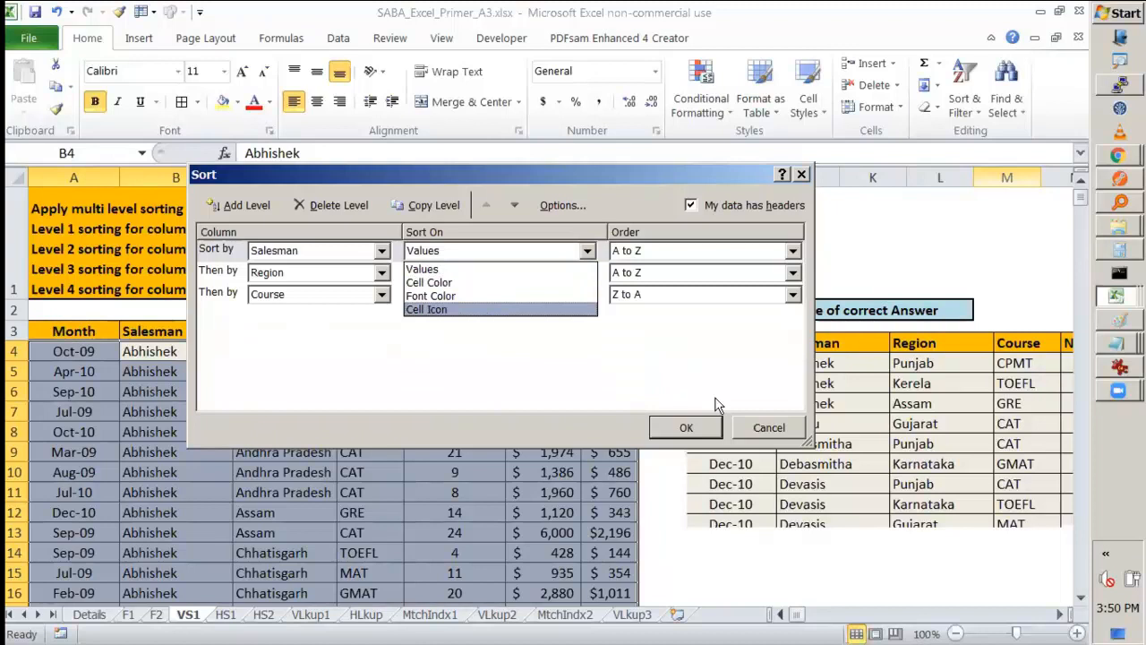
{"action": "left_click", "coordinate": [762, 422]}
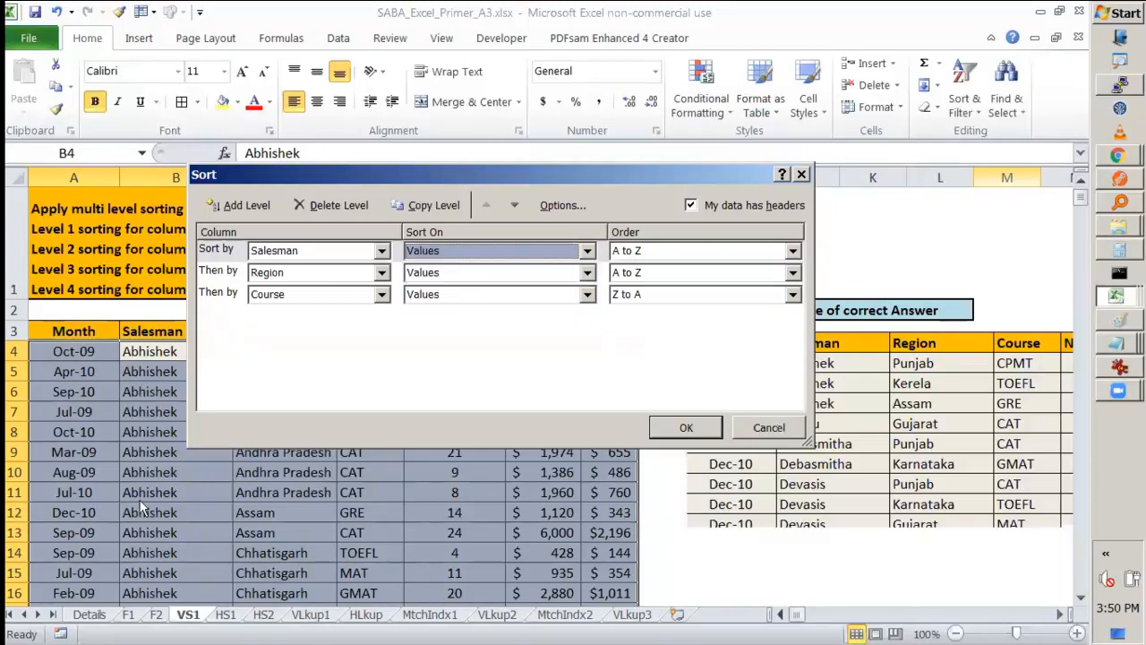
{"action": "left_click", "coordinate": [761, 430]}
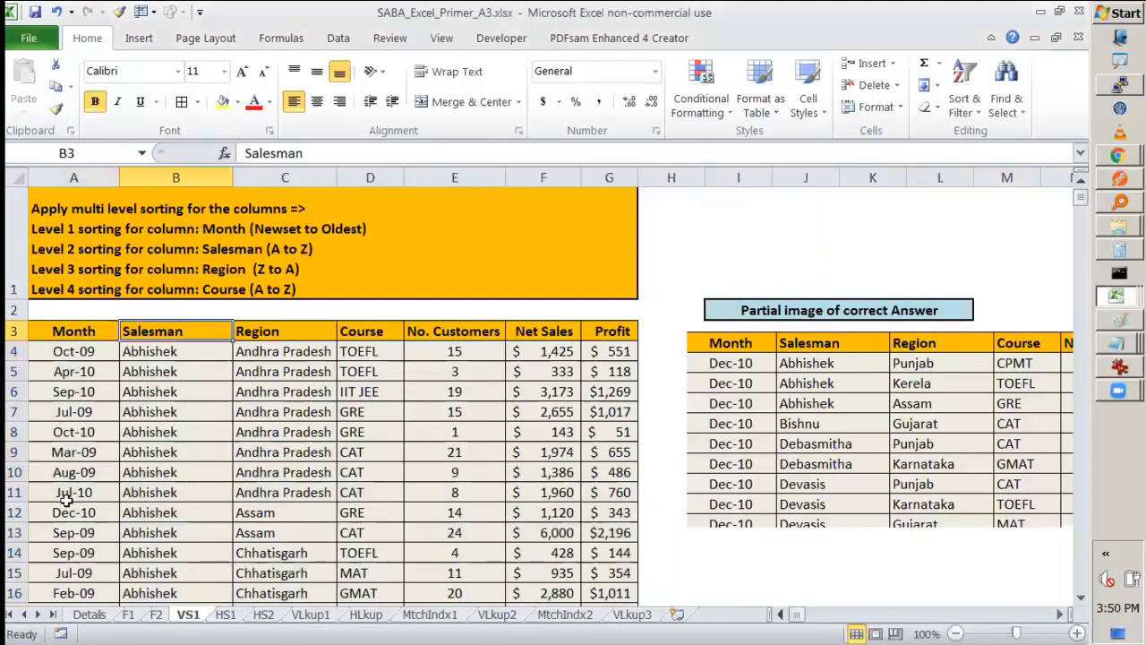
- Fill the Month cells A6, A14 and A10 with light yellow
{"action": "left_click", "coordinate": [88, 394]}
{"action": "left_click", "coordinate": [224, 101]}
{"action": "left_click", "coordinate": [54, 555]}
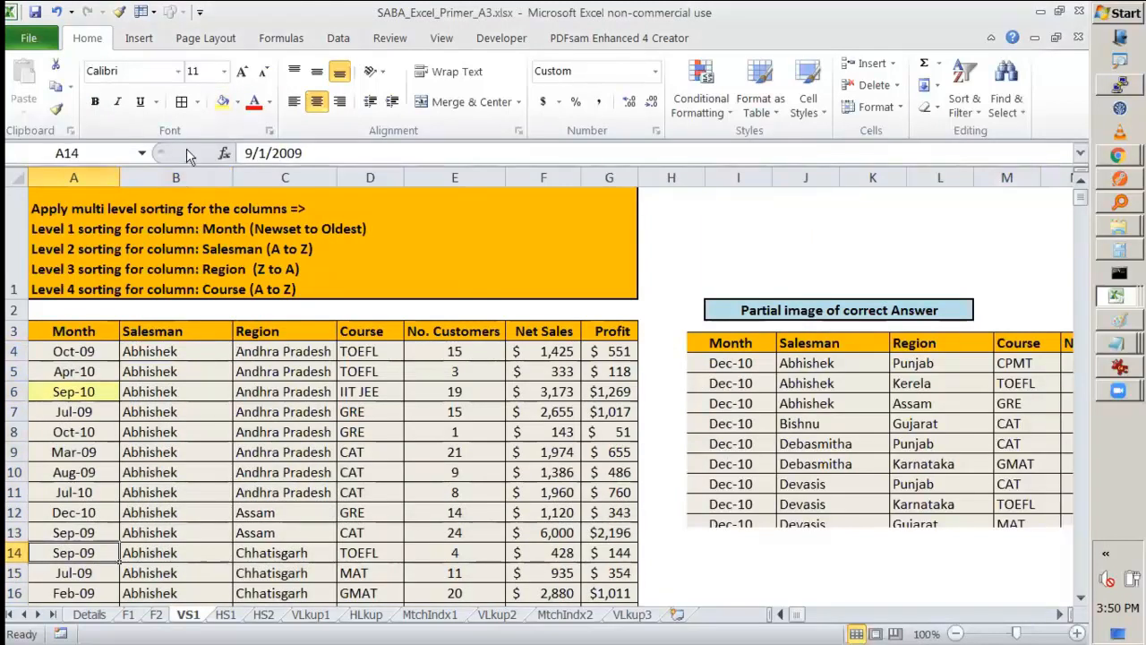
{"action": "left_click", "coordinate": [223, 101]}
{"action": "left_click", "coordinate": [54, 471]}
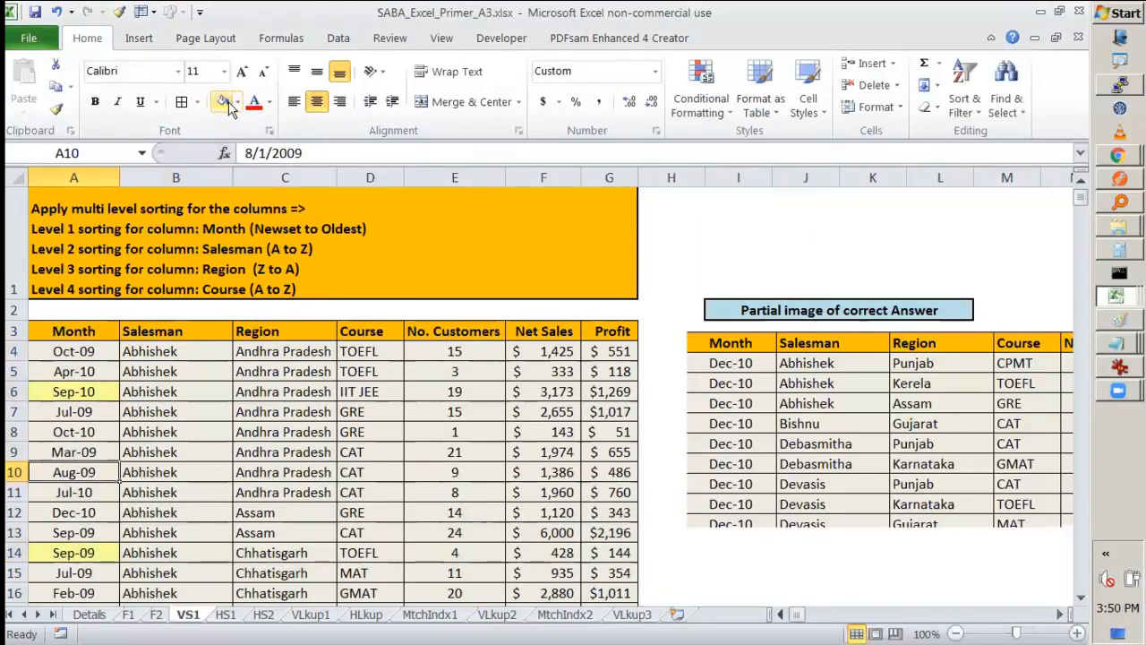
- Add an empty level to the custom sort, starting from cell C4, and place it below the Course level
{"action": "left_click", "coordinate": [285, 351]}
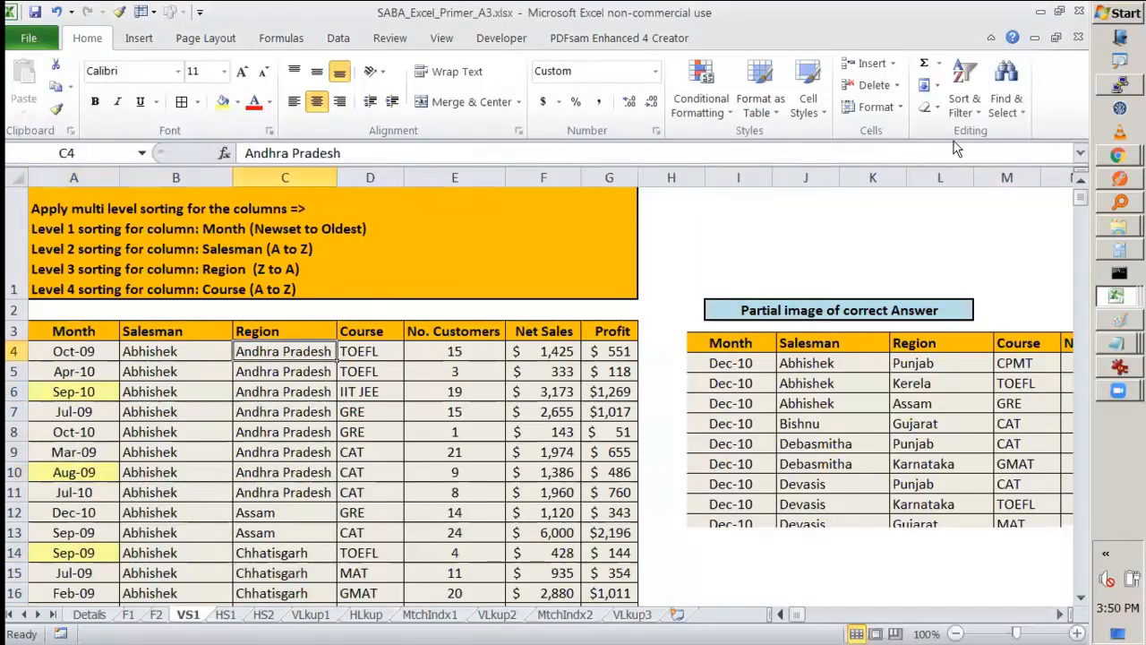
{"action": "left_click", "coordinate": [974, 108]}
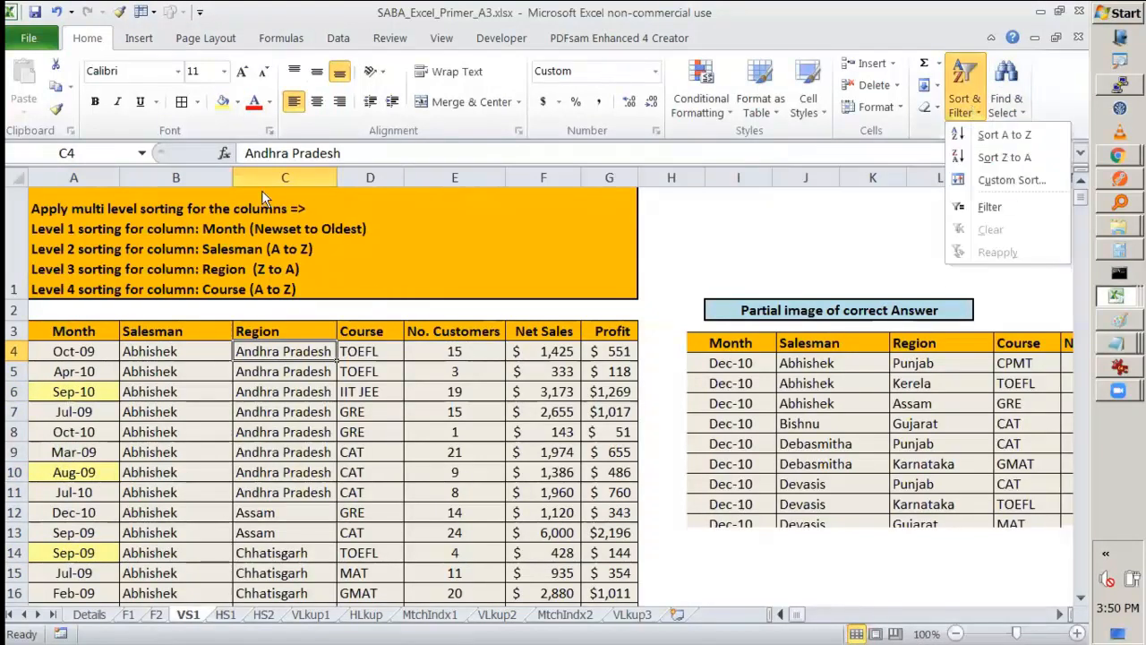
{"action": "key", "text": "u"}
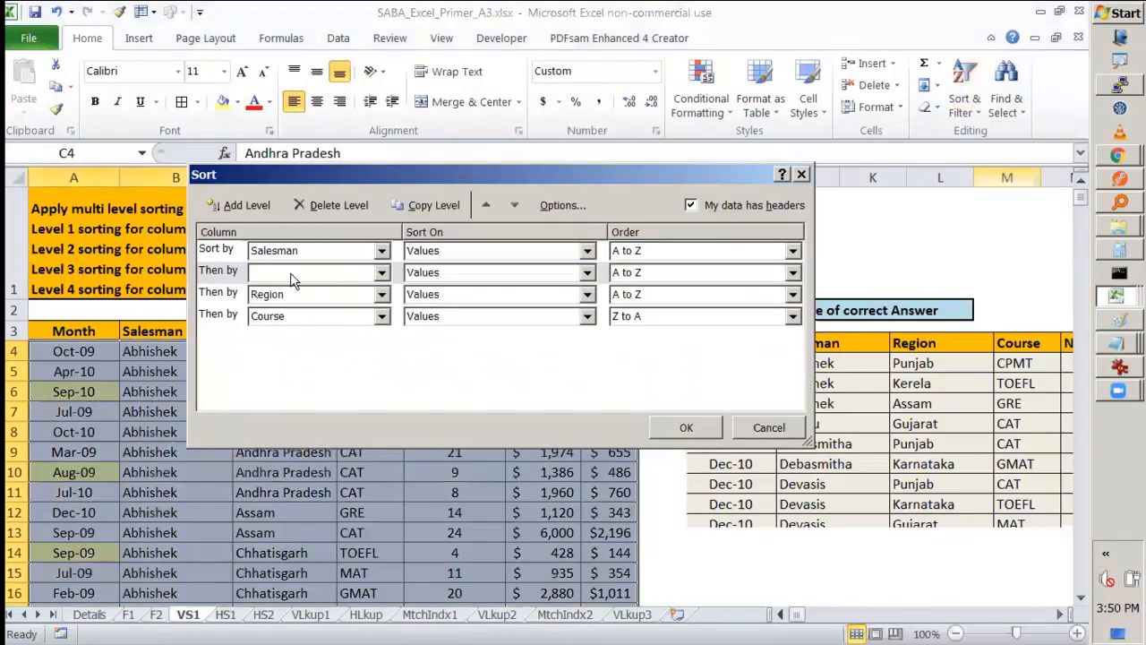
{"action": "left_click", "coordinate": [229, 270]}
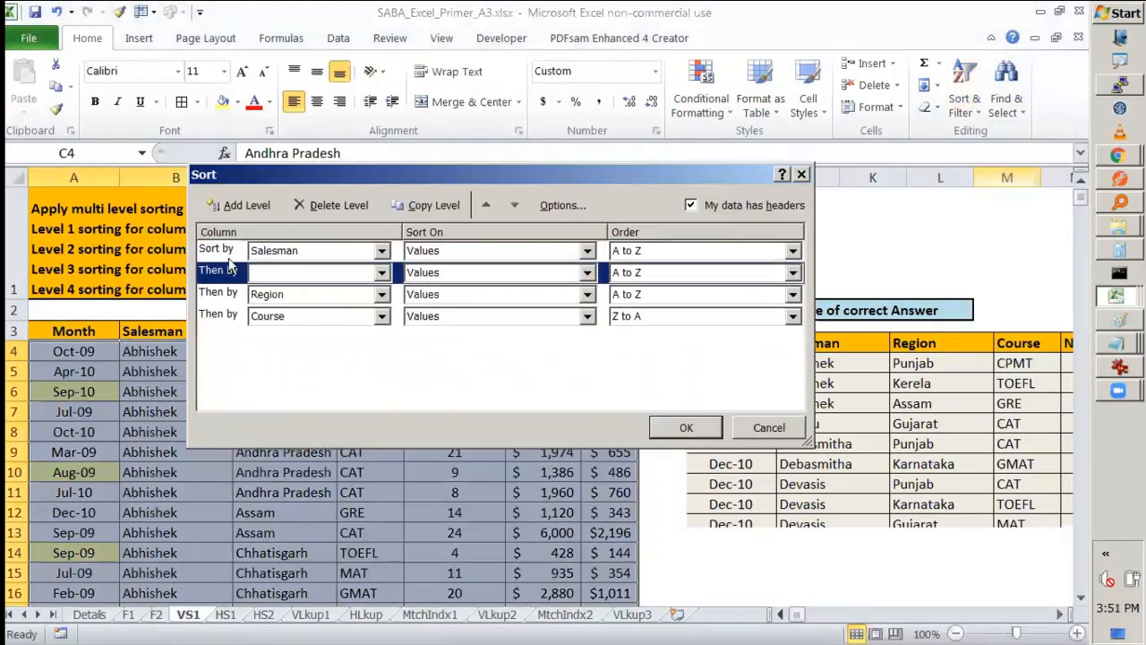
{"action": "left_click", "coordinate": [514, 205]}
{"action": "left_click", "coordinate": [515, 206]}
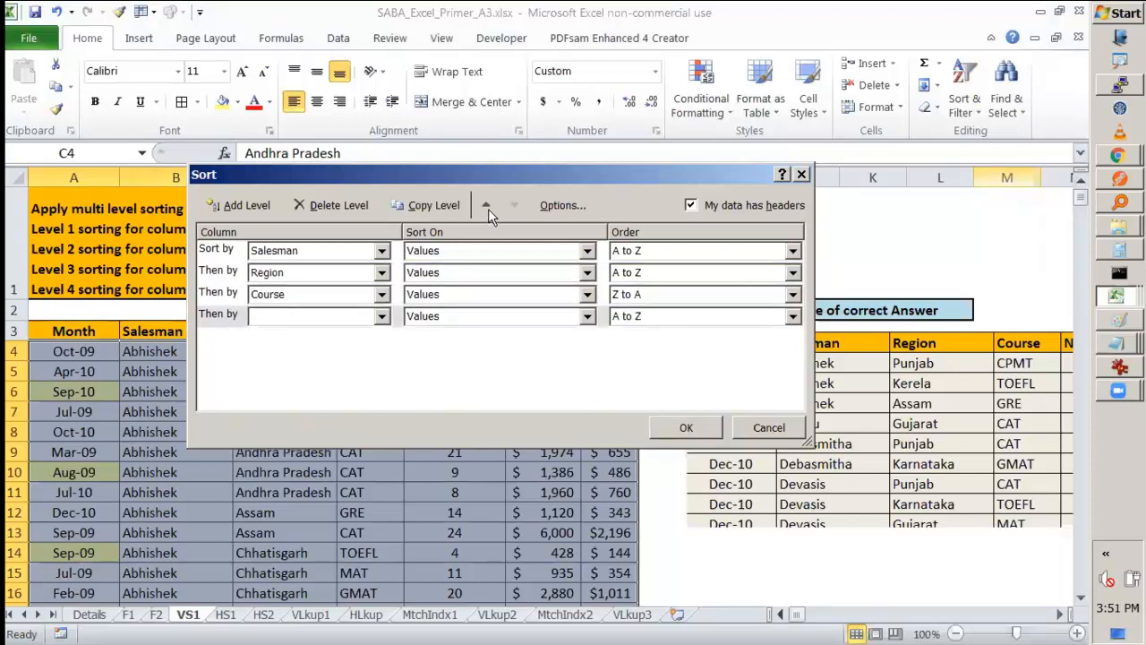
- Move the empty sort level up two places and back down to the last position
{"action": "left_click", "coordinate": [486, 206]}
{"action": "left_click", "coordinate": [486, 206]}
{"action": "left_click", "coordinate": [514, 206]}
{"action": "left_click", "coordinate": [515, 206]}
- Set the fourth sort level to Month on Cell Color with light yellow On Top, and apply the sort
{"action": "left_click", "coordinate": [587, 316]}
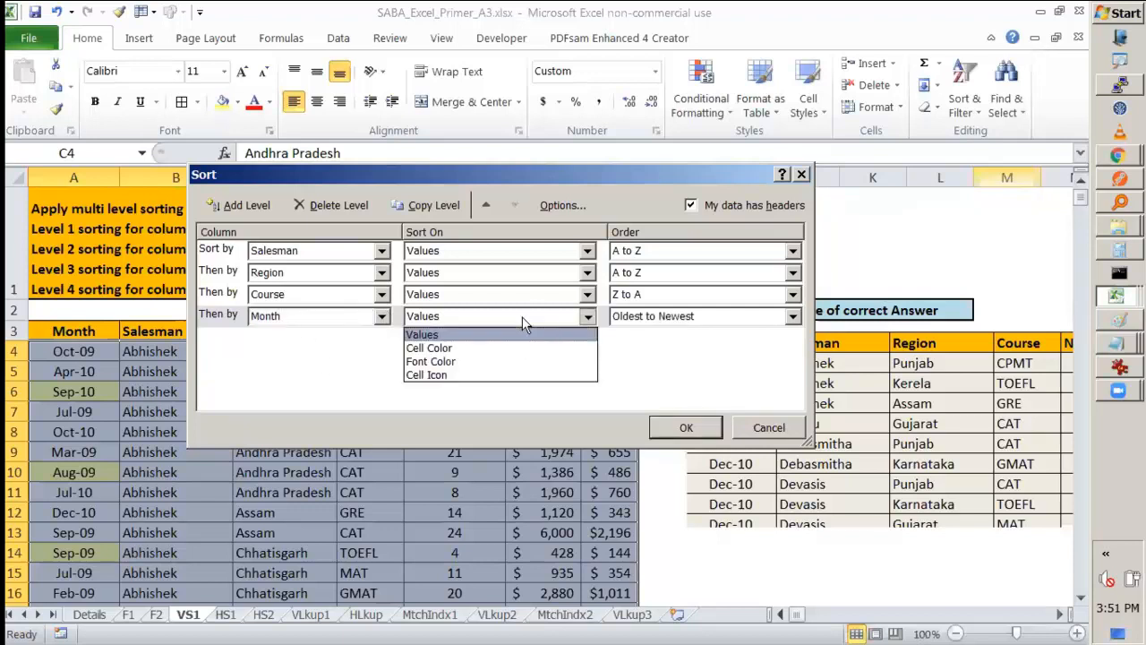
{"action": "left_click", "coordinate": [490, 351]}
{"action": "left_click", "coordinate": [680, 318]}
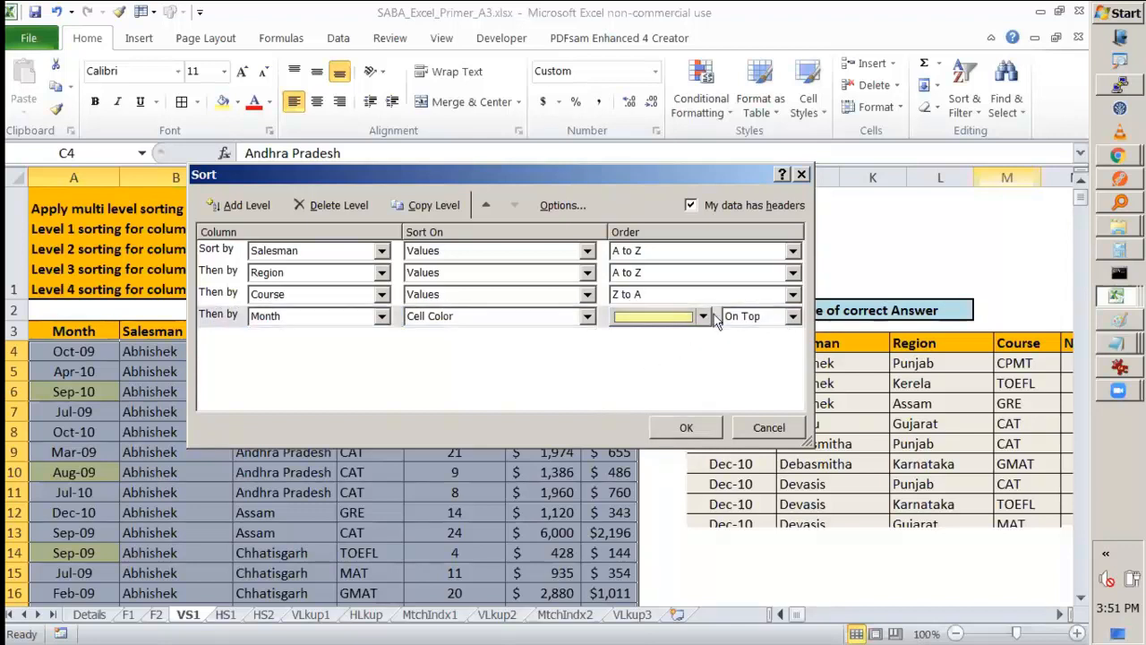
{"action": "left_click", "coordinate": [698, 429]}
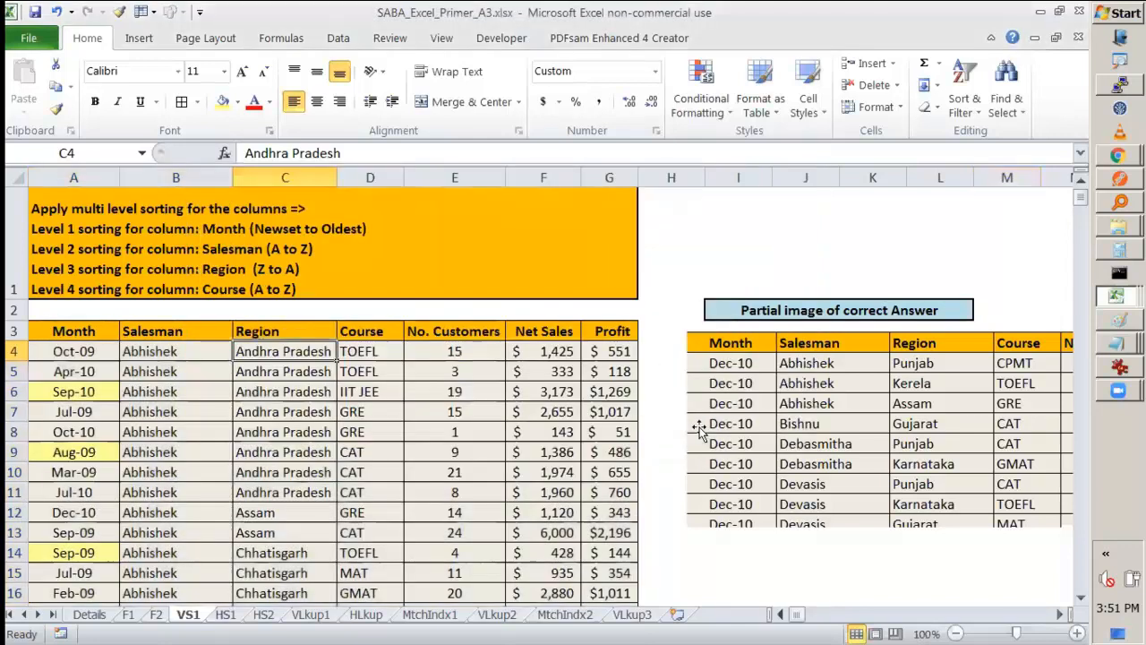
{"action": "left_click", "coordinate": [90, 336]}
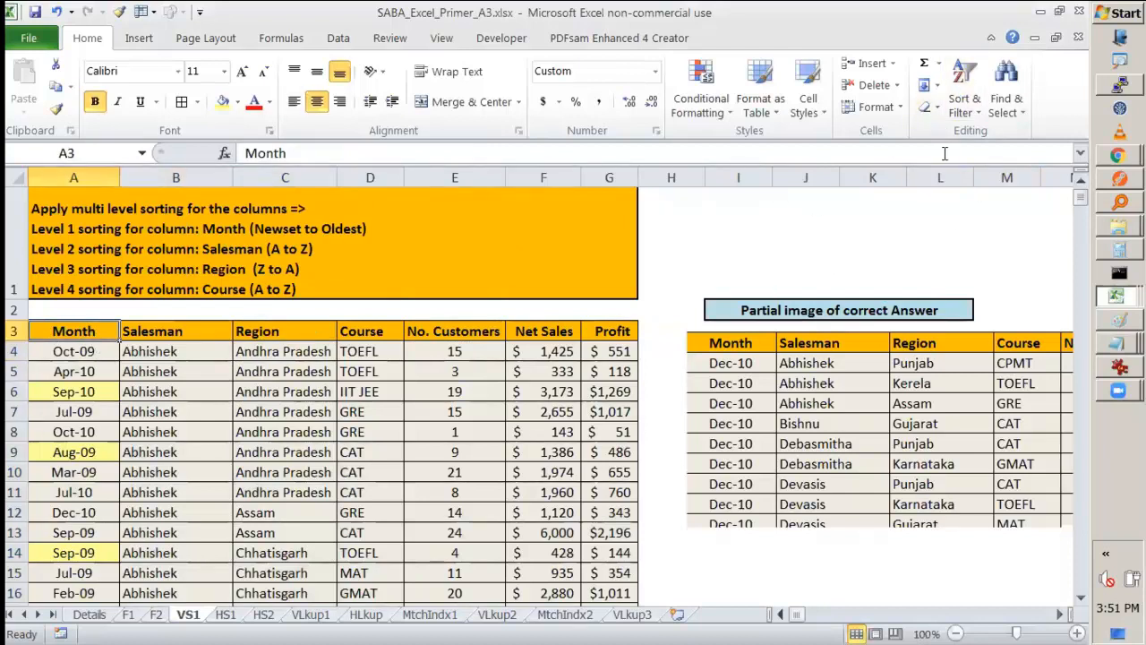
{"action": "left_click_drag", "start_coordinate": [184, 357], "coordinate": [462, 433]}
{"action": "left_click", "coordinate": [461, 432]}
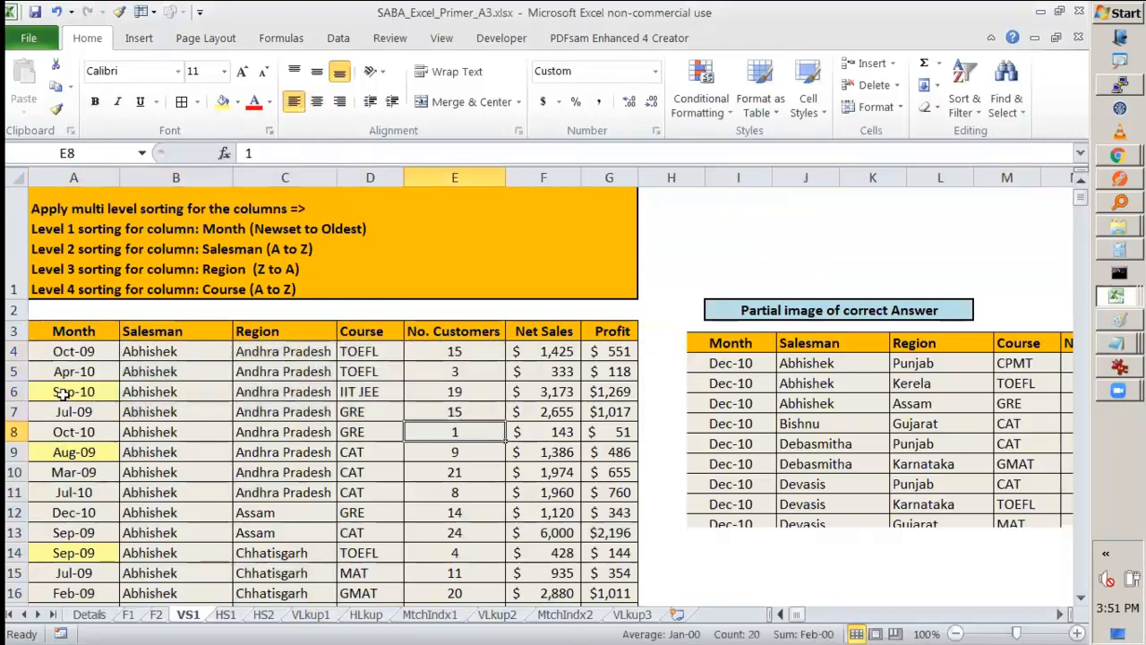
- Make the Month cell color level the first custom sort level, apply the sort, and select Month cells A4:A6
{"action": "left_click", "coordinate": [73, 392]}
{"action": "left_click", "coordinate": [949, 115]}
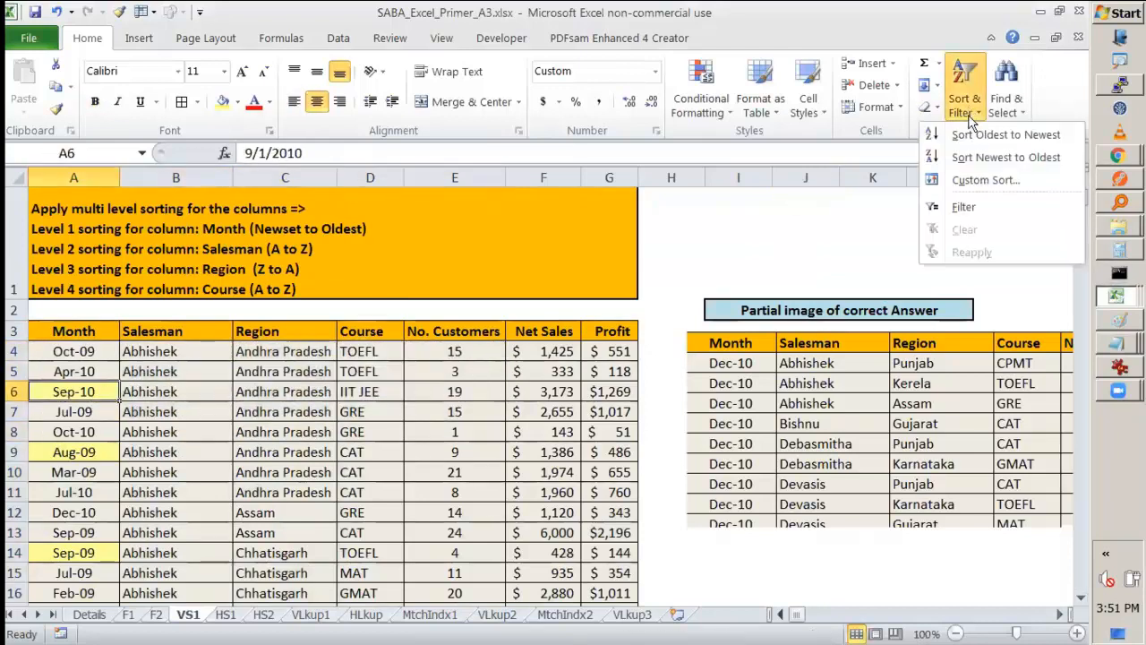
{"action": "left_click", "coordinate": [985, 179]}
{"action": "left_click", "coordinate": [273, 317]}
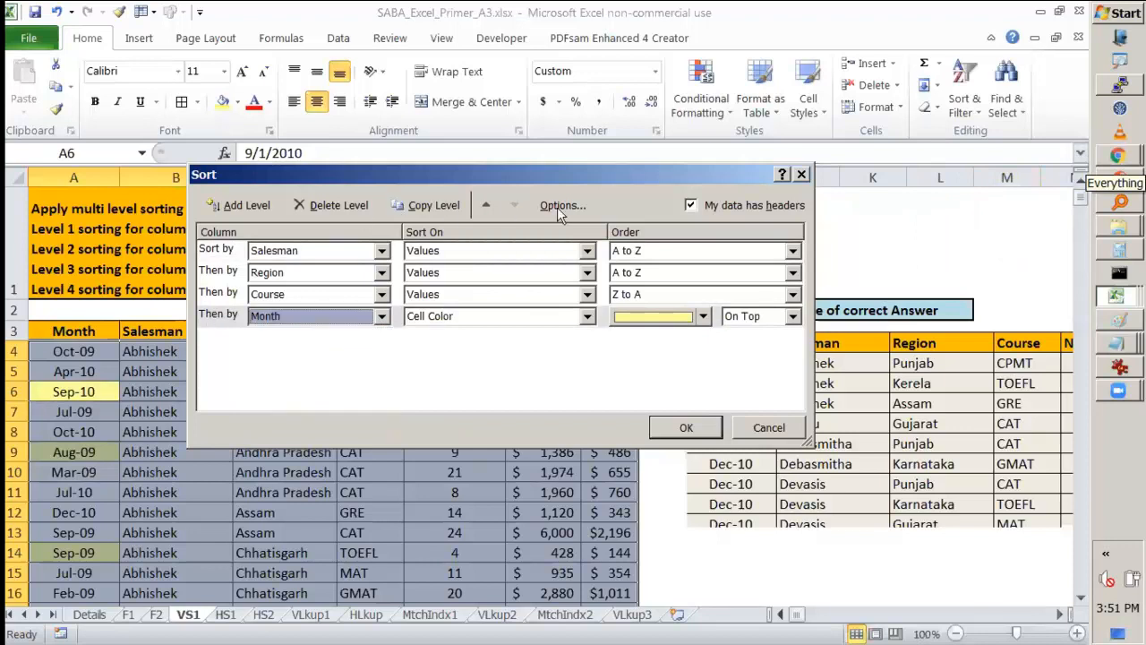
{"action": "left_click", "coordinate": [484, 206]}
{"action": "left_click", "coordinate": [484, 206]}
{"action": "left_click", "coordinate": [484, 206]}
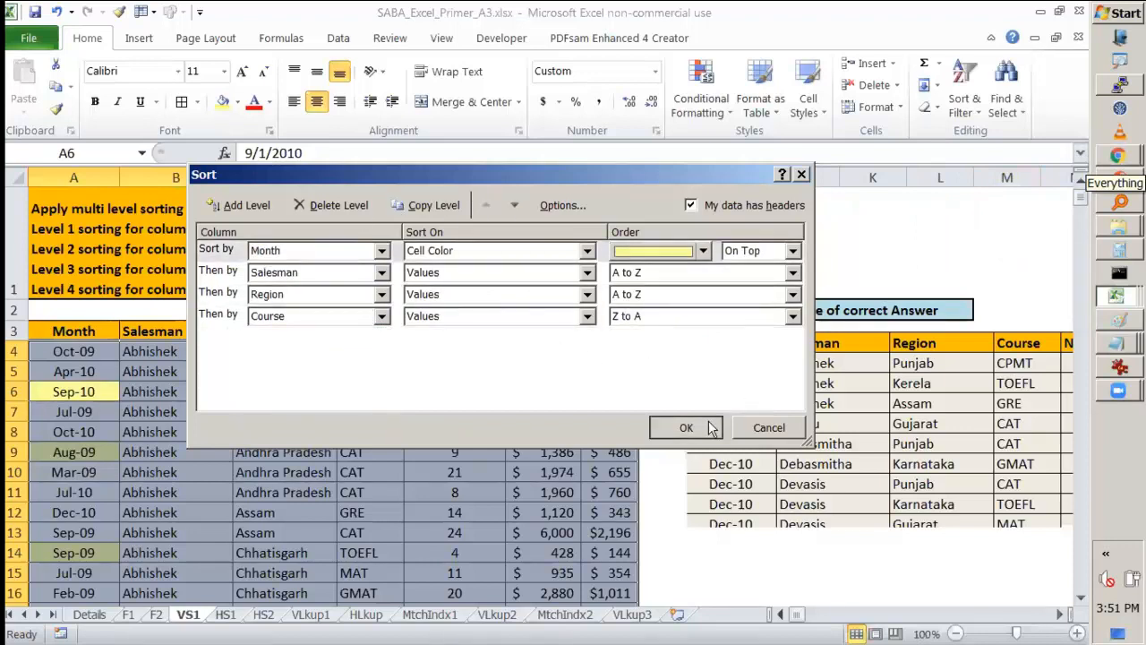
{"action": "left_click", "coordinate": [712, 427]}
{"action": "left_click_drag", "start_coordinate": [72, 353], "coordinate": [73, 391]}
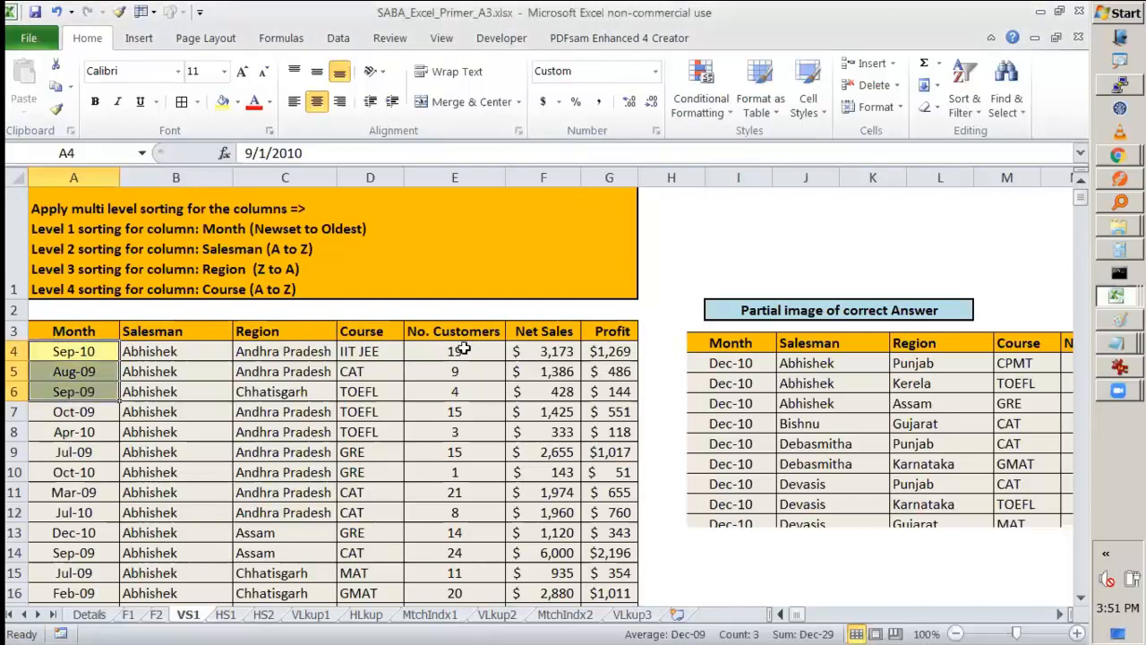
- Show the Conditional Formatting icon set choices for the first No. Customers value in E4
{"action": "left_click", "coordinate": [436, 354]}
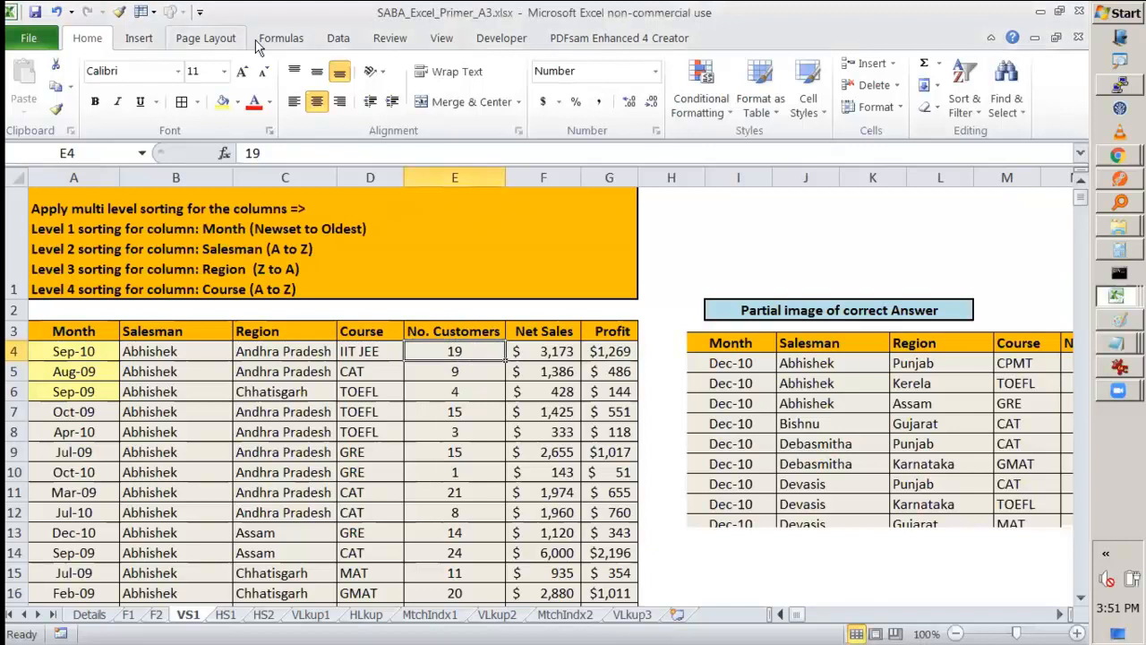
{"action": "left_click", "coordinate": [691, 117]}
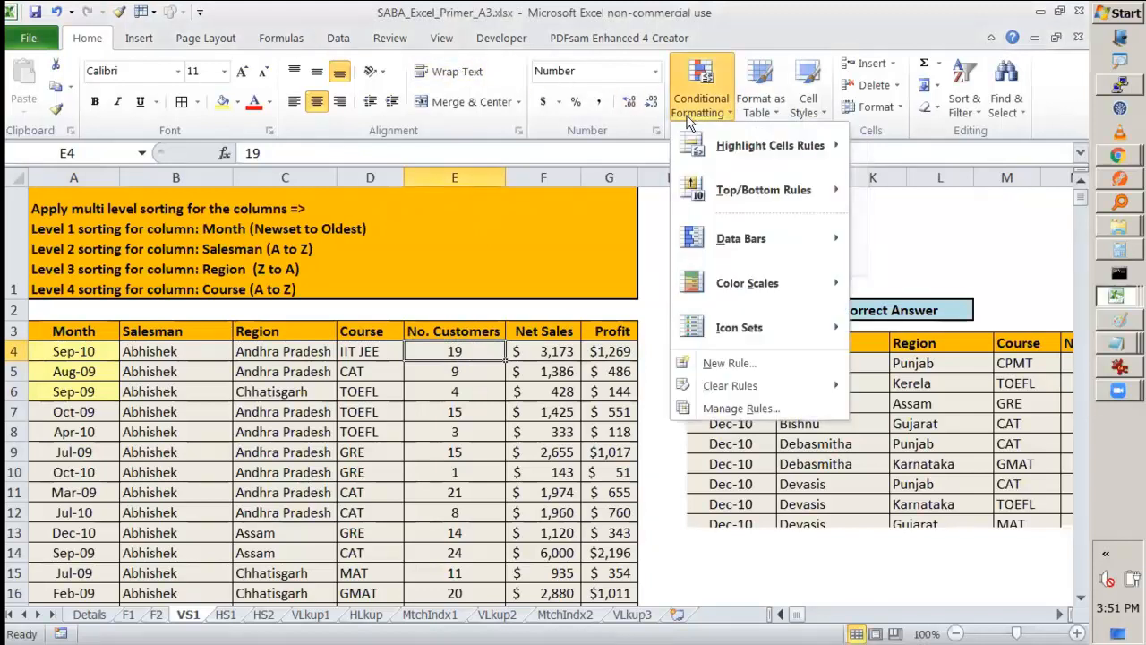
{"action": "mouse_move", "coordinate": [752, 323]}
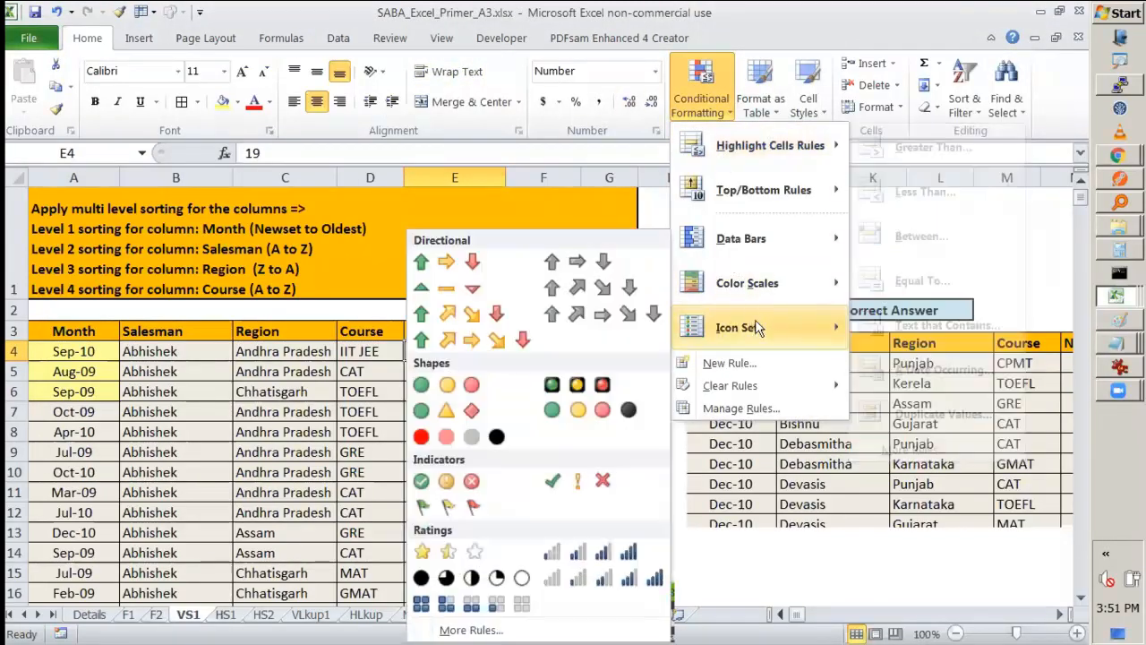